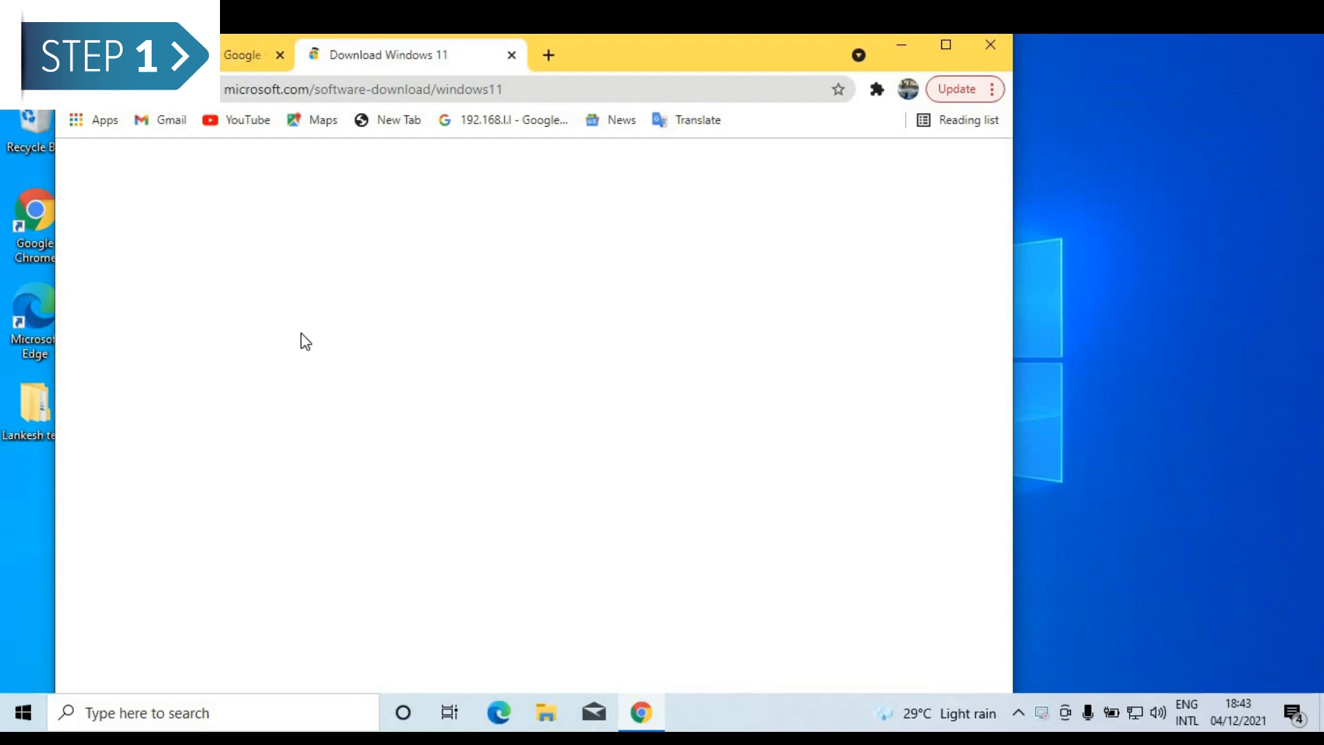
Select Windows 11 as the disk image (ISO) on the Microsoft download page and request its download.
{"action": "scroll", "coordinate": [303, 345], "scroll_direction": "down", "scroll_amount": 2}
{"action": "scroll", "coordinate": [303, 352], "scroll_direction": "down", "scroll_amount": 5}
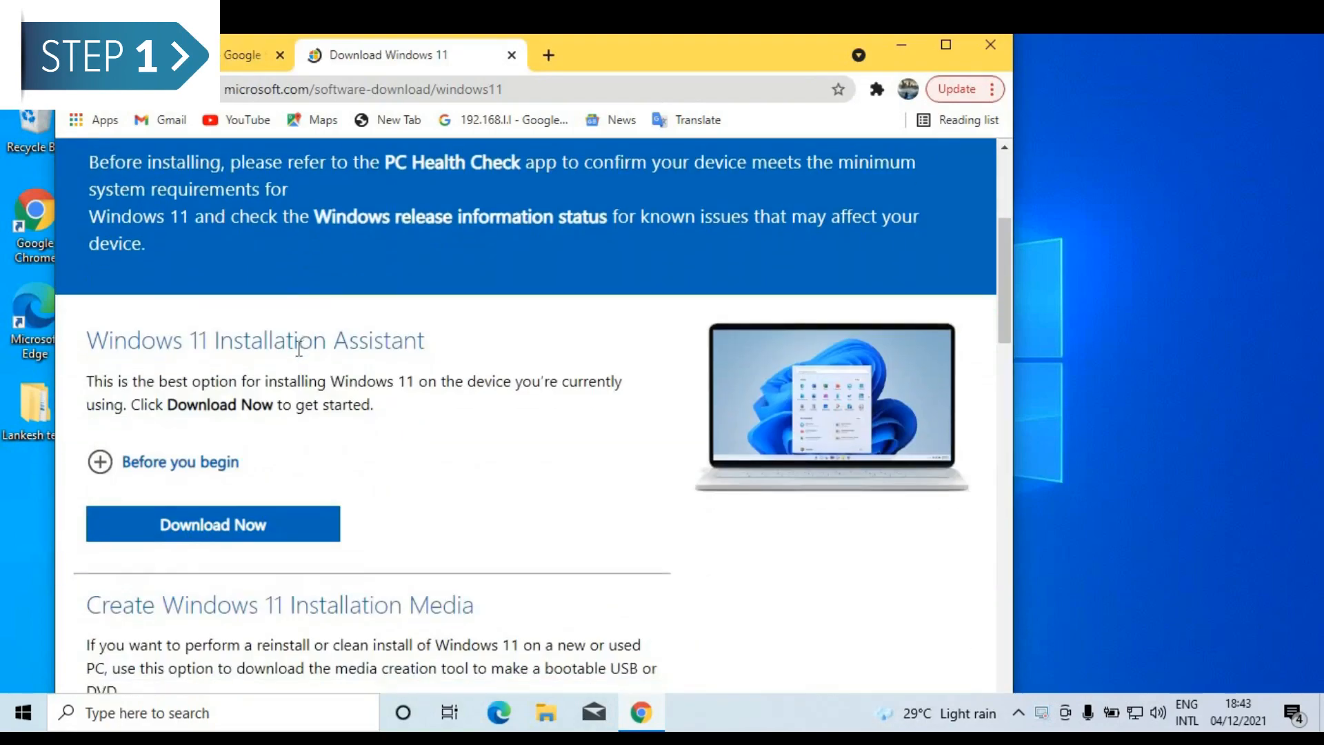
{"action": "scroll", "coordinate": [297, 354], "scroll_direction": "down", "scroll_amount": 7}
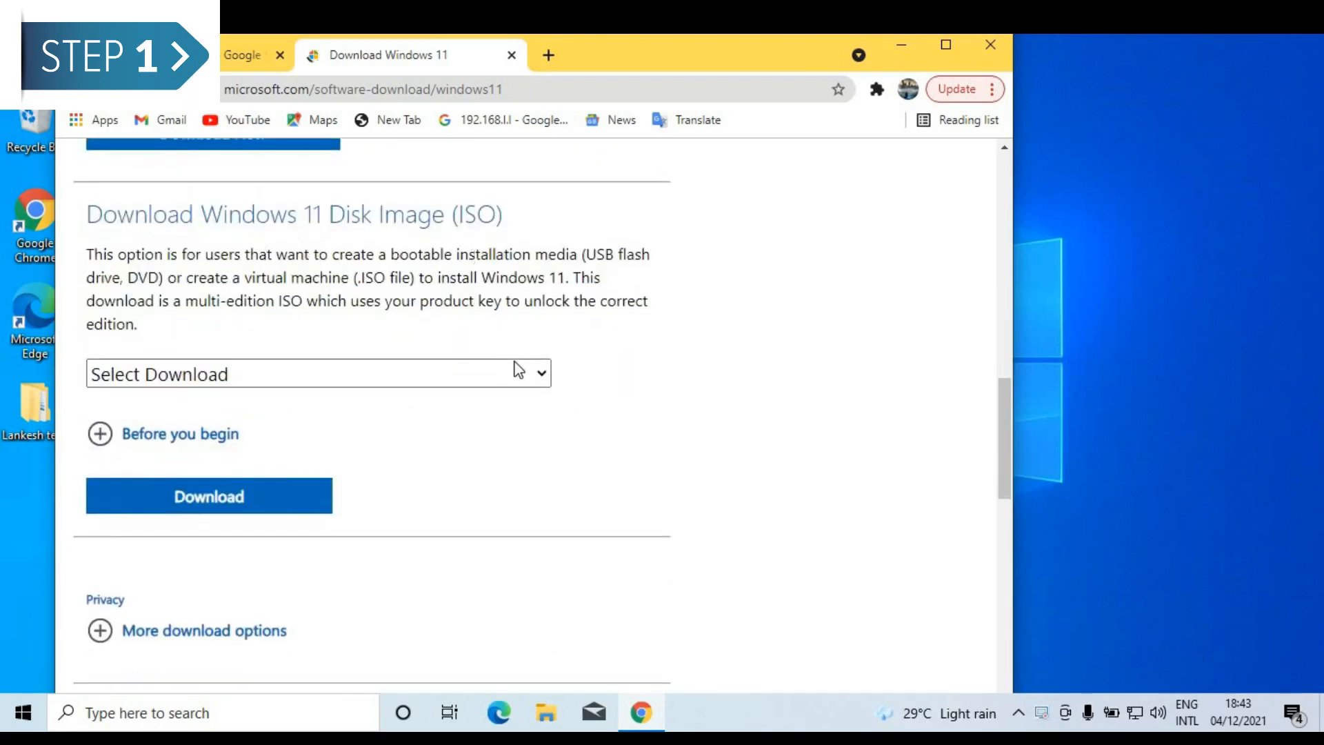
{"action": "left_click", "coordinate": [540, 374]}
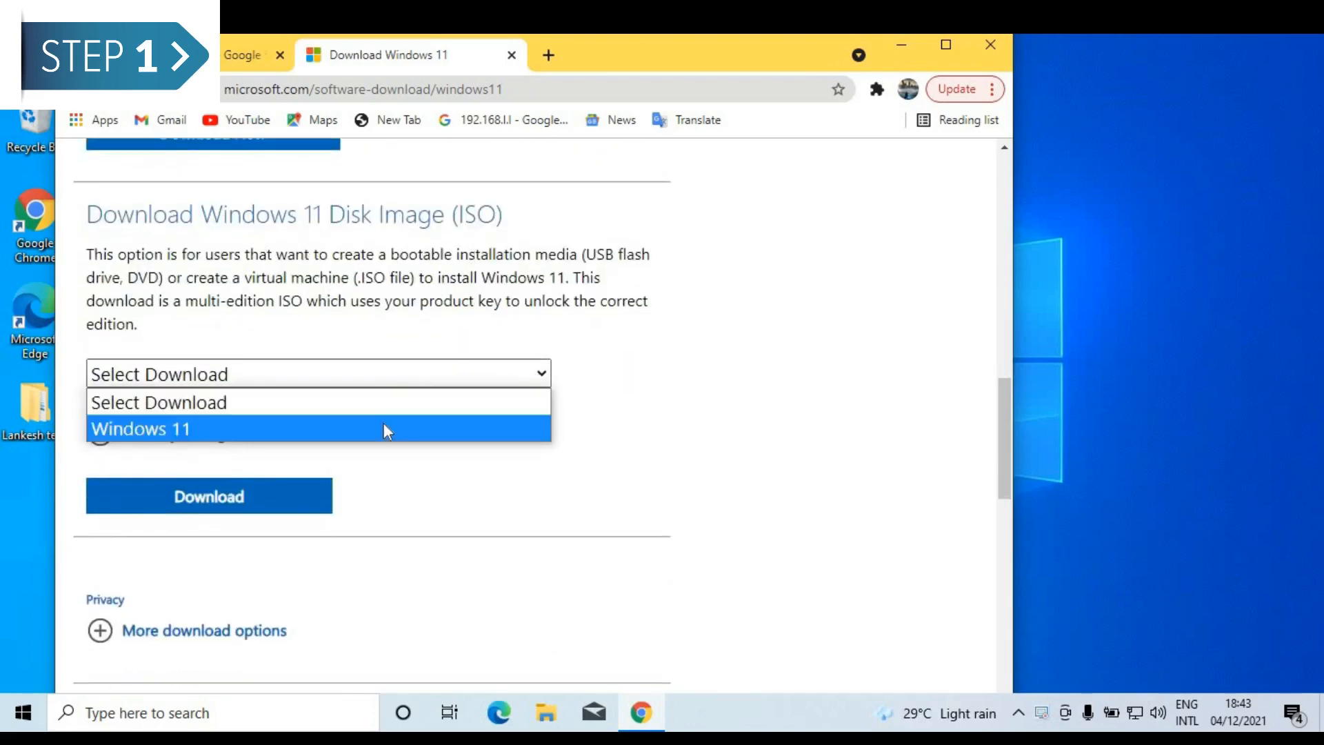
{"action": "left_click", "coordinate": [383, 426]}
{"action": "left_click", "coordinate": [268, 496]}
Confirm English International as the product language and download the 64-bit Windows 11 ISO, showing all downloads.
{"action": "scroll", "coordinate": [255, 486], "scroll_direction": "down", "scroll_amount": 3}
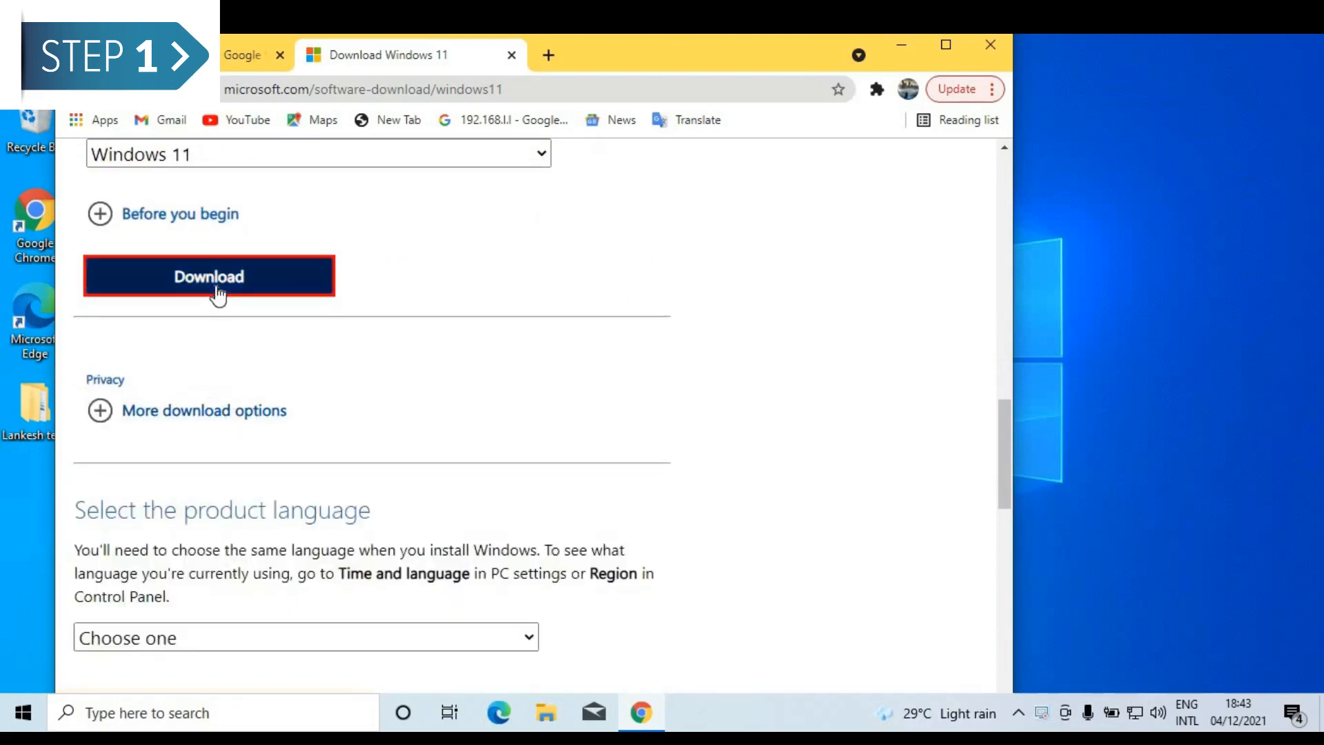
{"action": "scroll", "coordinate": [216, 446], "scroll_direction": "down", "scroll_amount": 4}
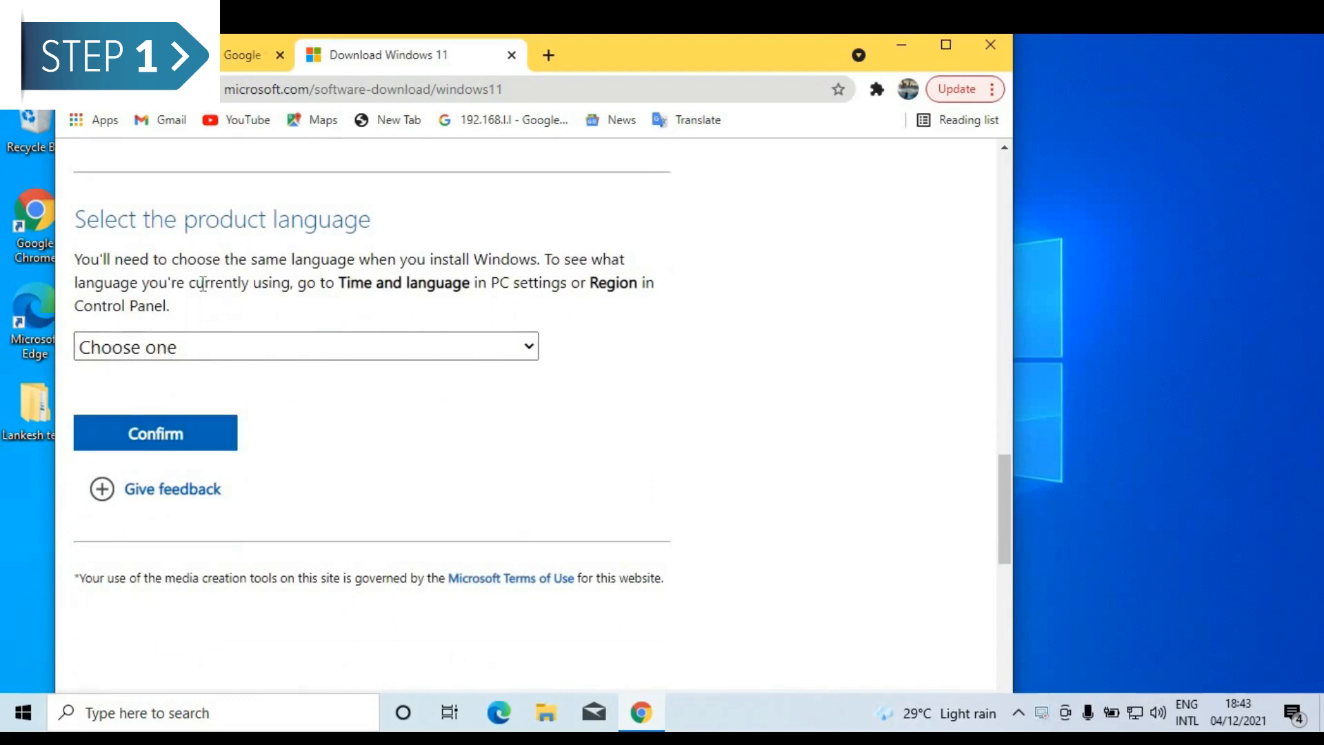
{"action": "left_click", "coordinate": [384, 347]}
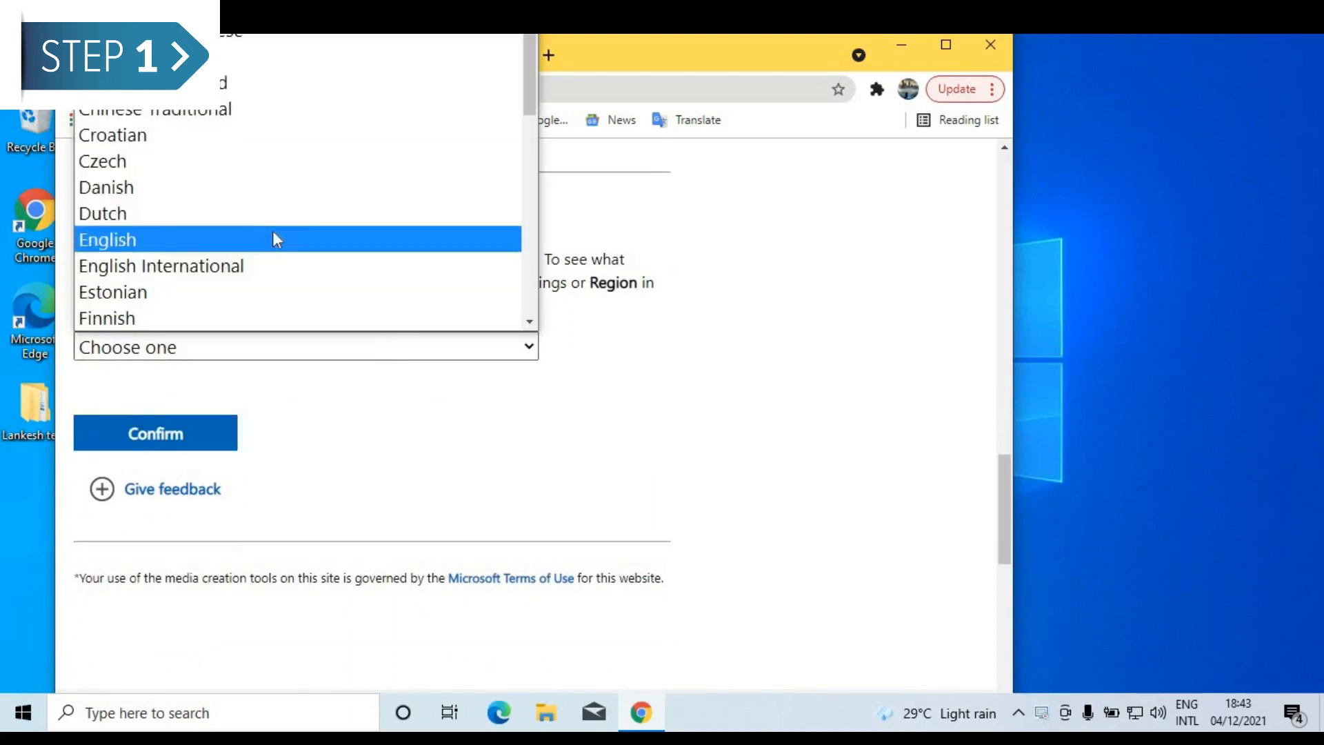
{"action": "left_click", "coordinate": [245, 266]}
{"action": "left_click", "coordinate": [187, 436]}
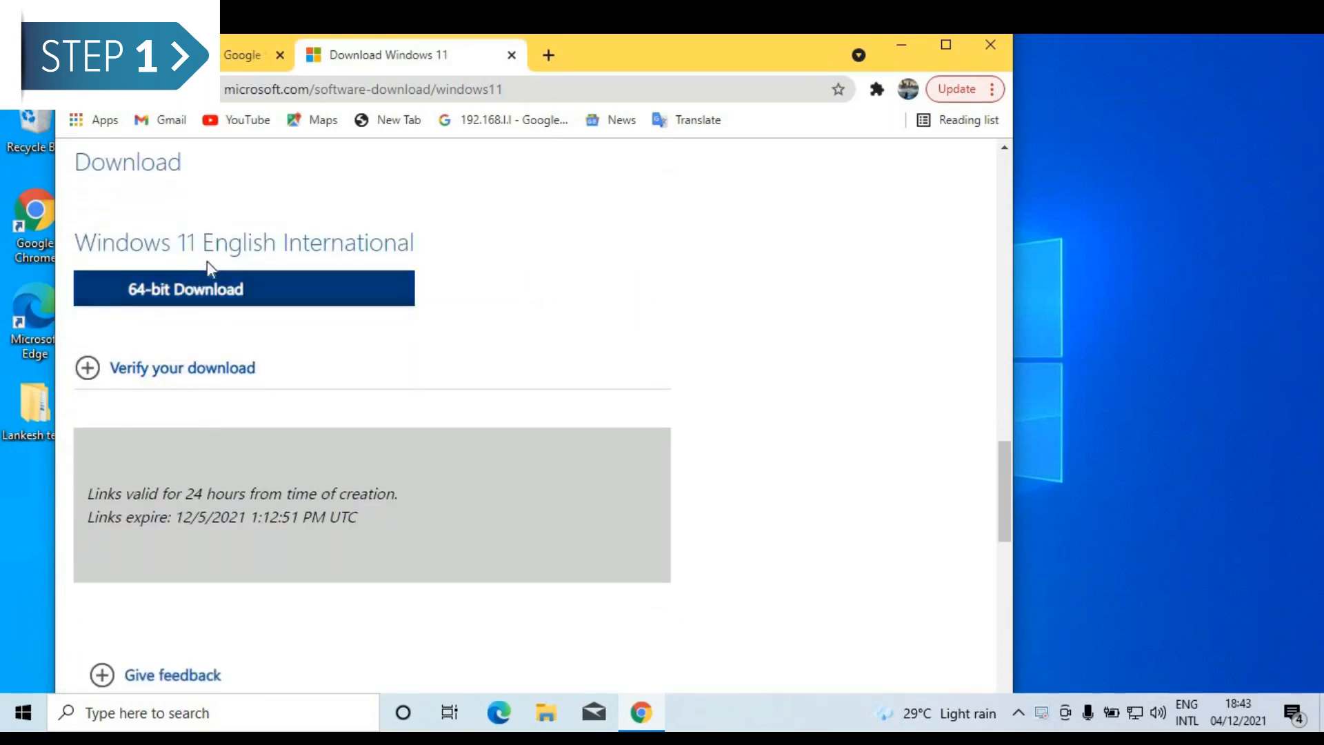
{"action": "left_click", "coordinate": [269, 304]}
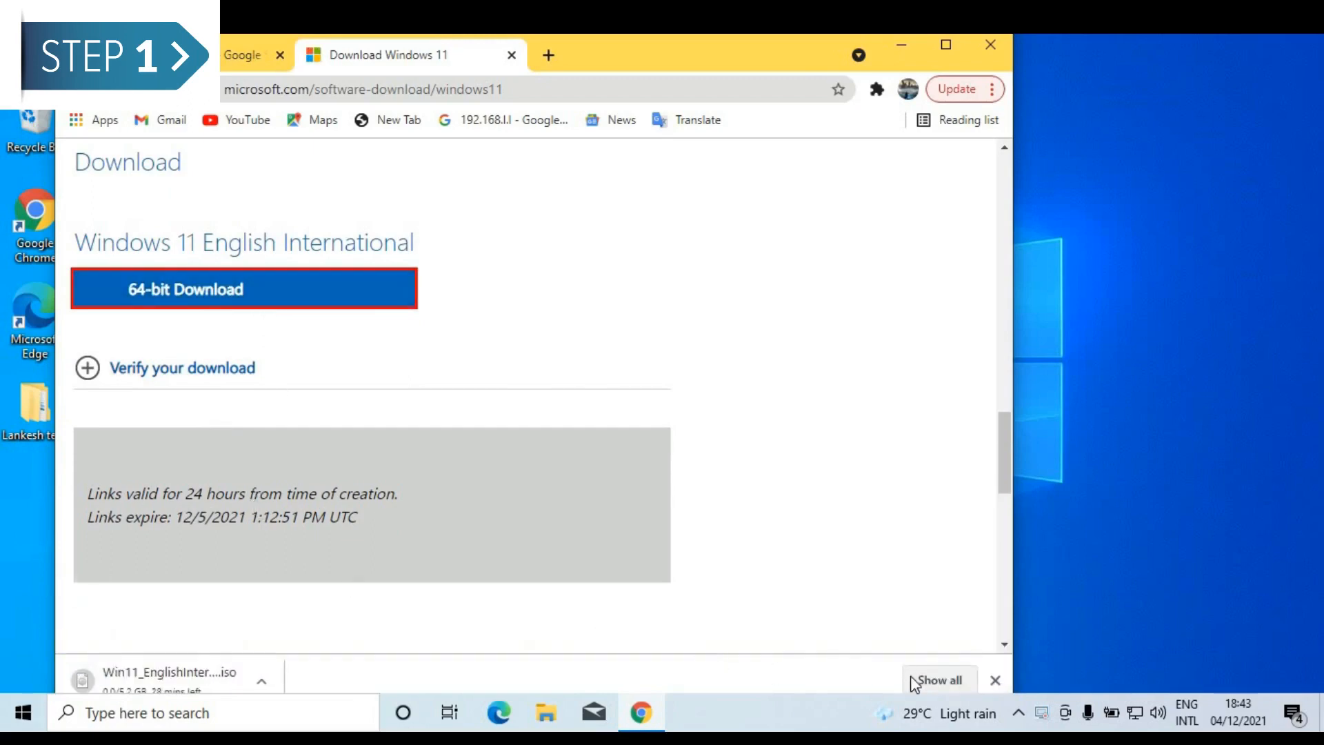
{"action": "left_click", "coordinate": [924, 679]}
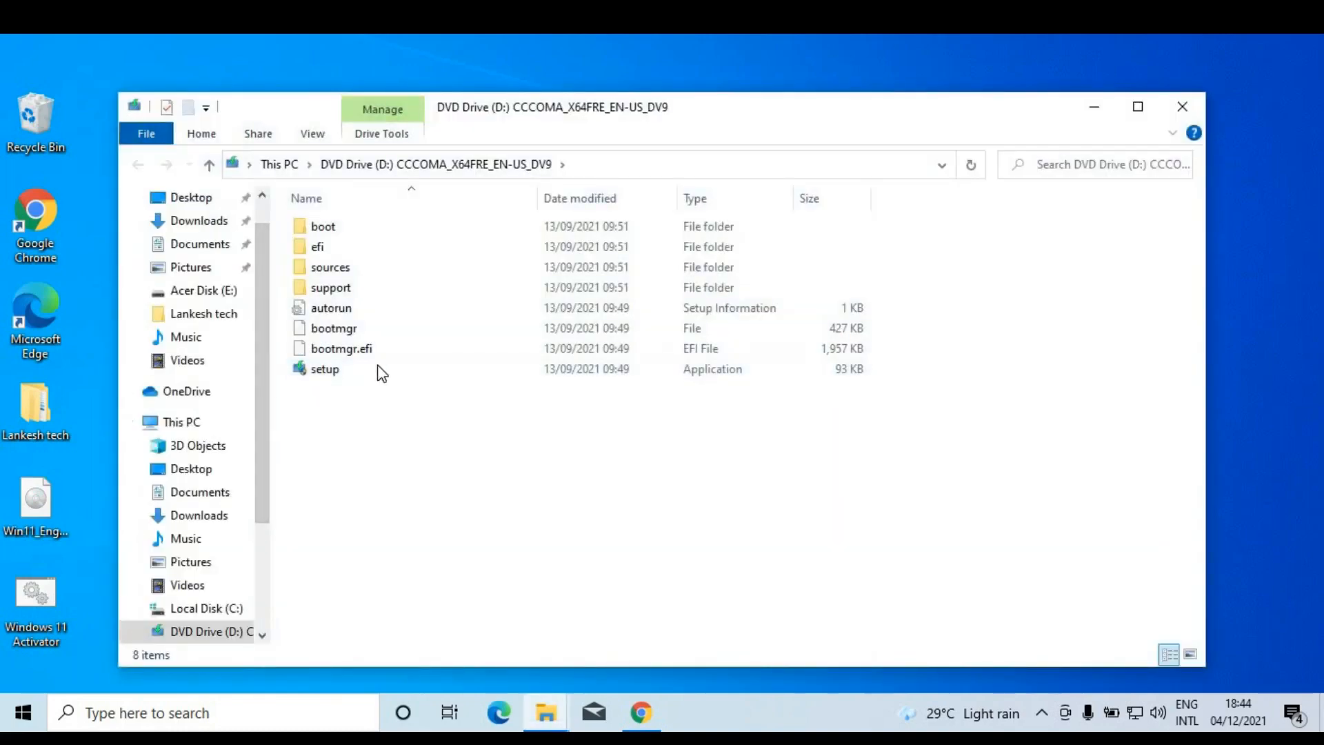
Try to install Windows 11 by running setup from DVD Drive (D:), and close the installer and the drive's folder window.
{"action": "left_click", "coordinate": [341, 369]}
{"action": "double_click", "coordinate": [341, 369]}
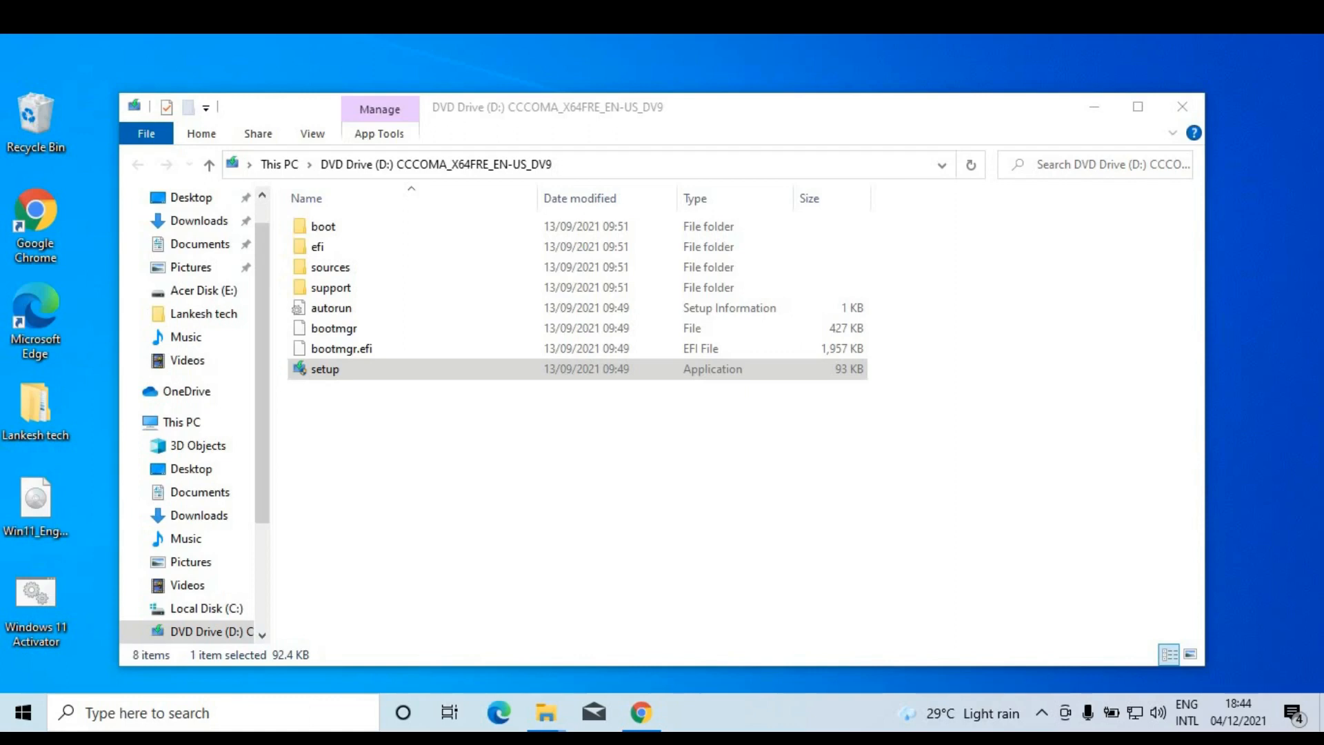
{"action": "key", "text": "Return"}
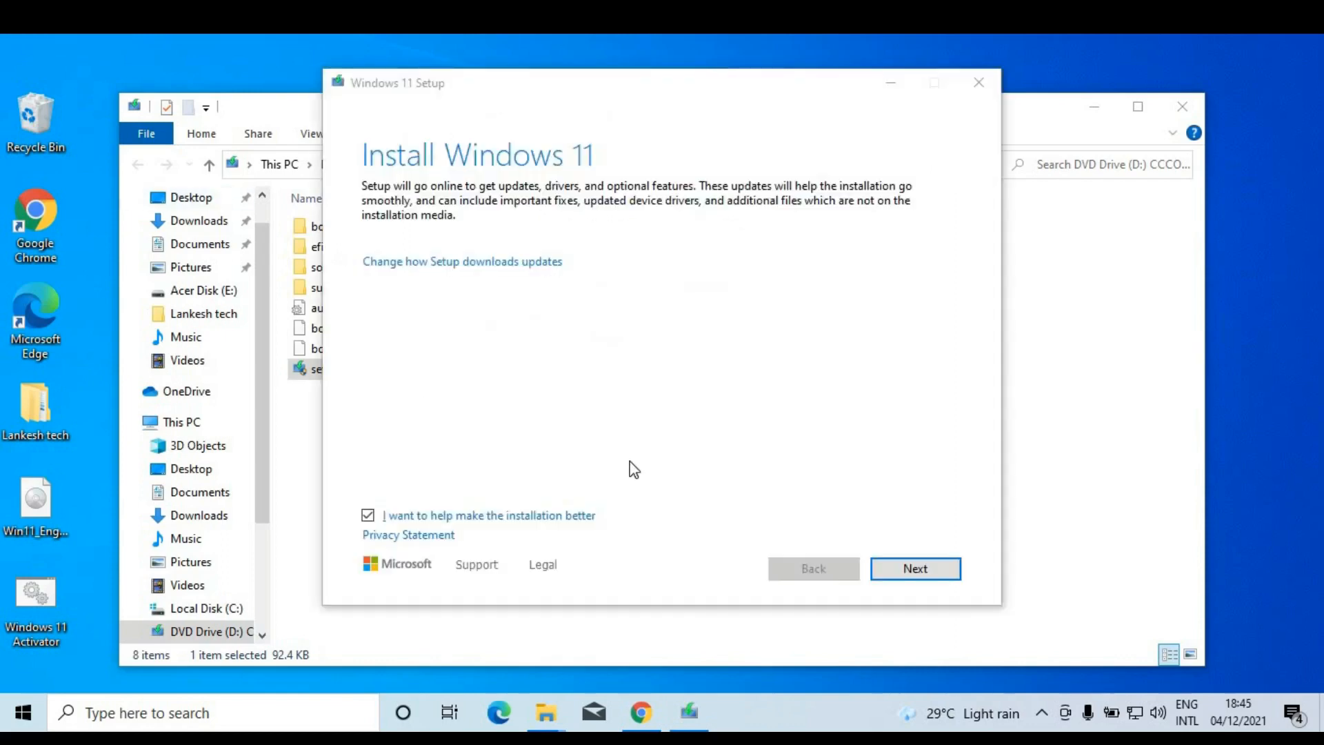
{"action": "left_click", "coordinate": [929, 570]}
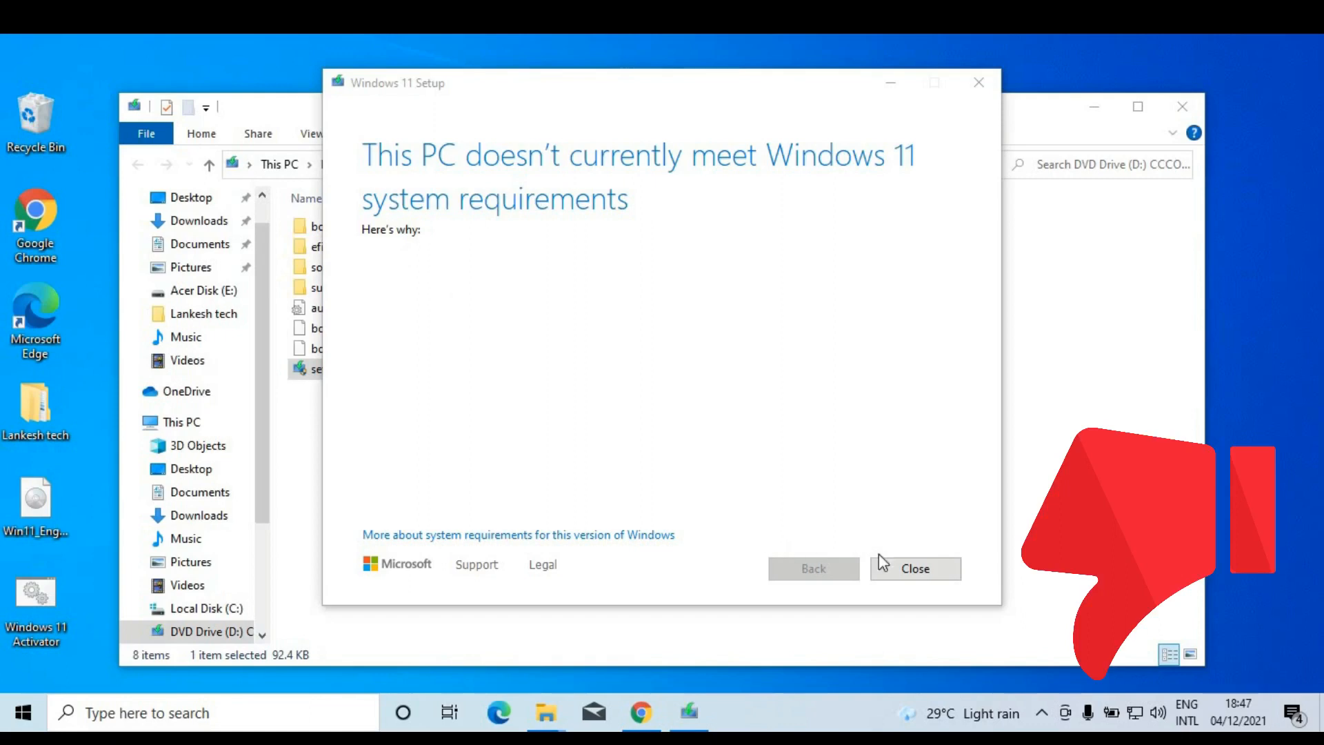
{"action": "left_click", "coordinate": [910, 571]}
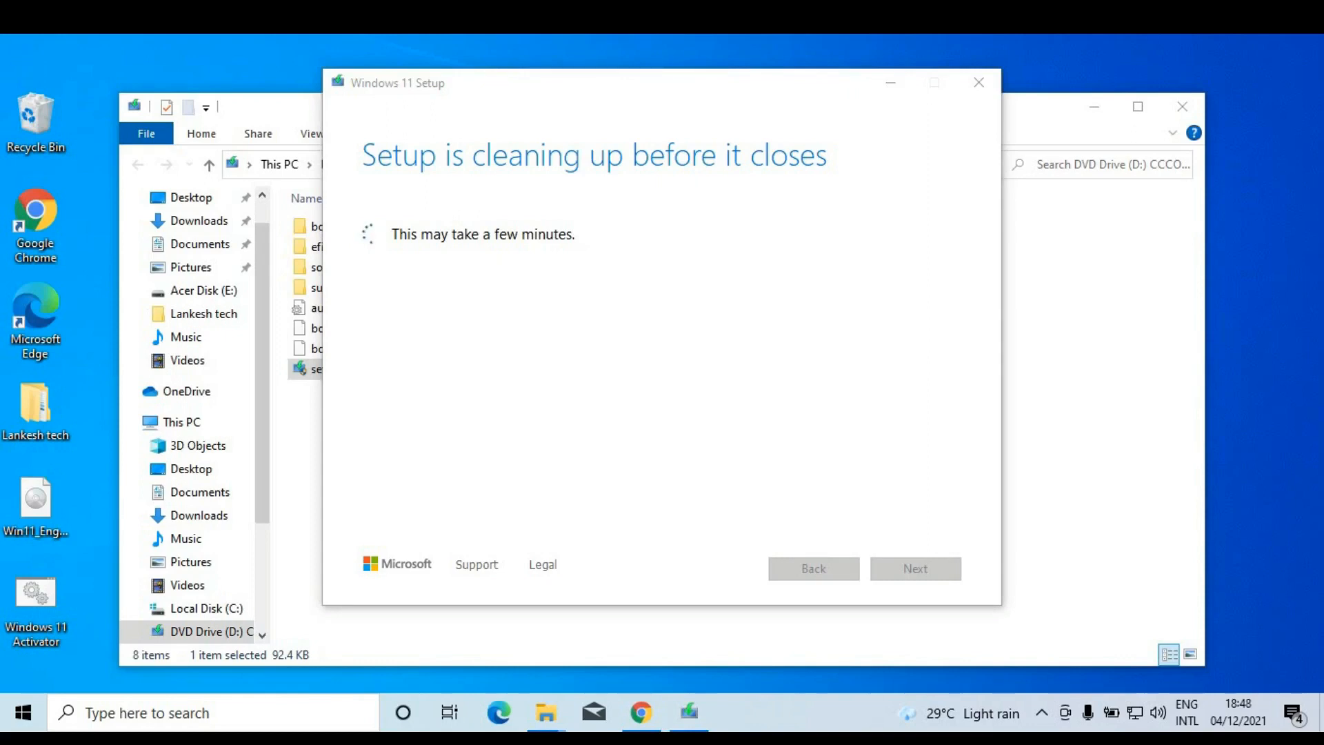
{"action": "left_click", "coordinate": [1184, 101]}
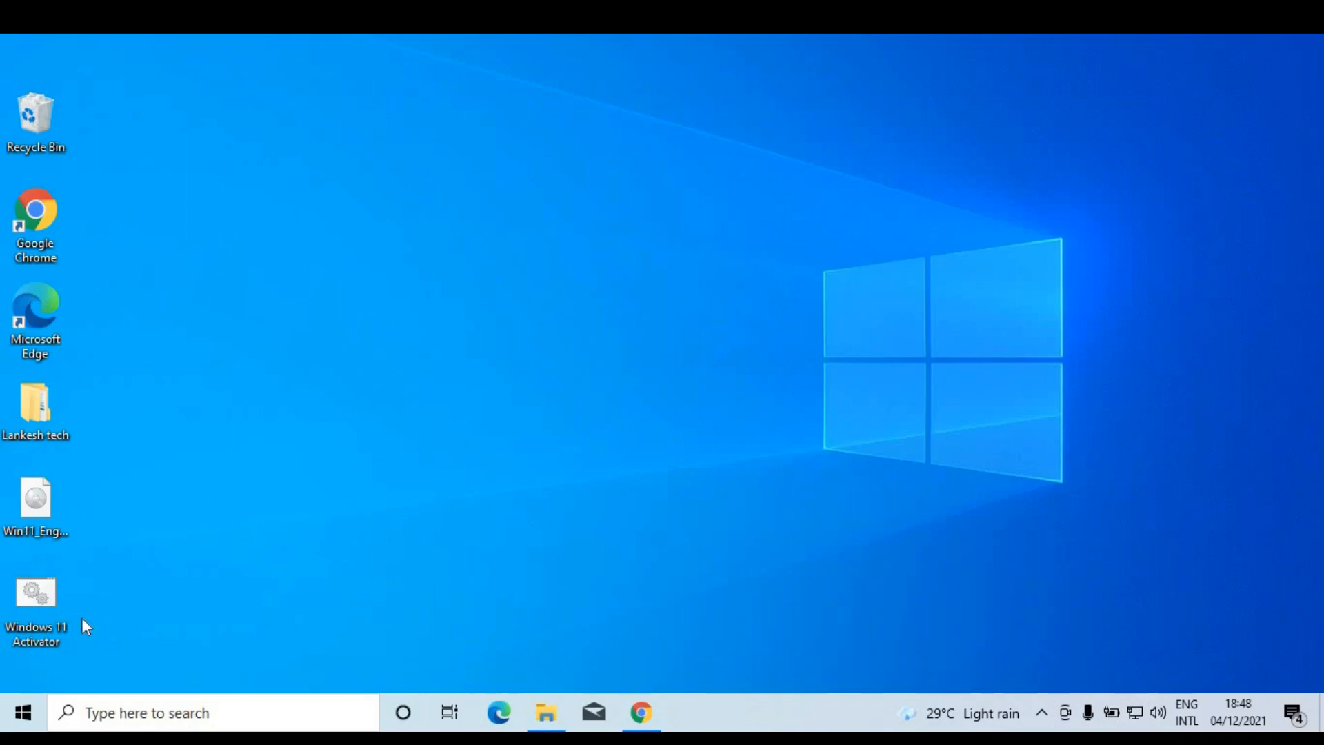
Run the Windows 11 Activator script from the desktop as administrator.
{"action": "right_click", "coordinate": [44, 611]}
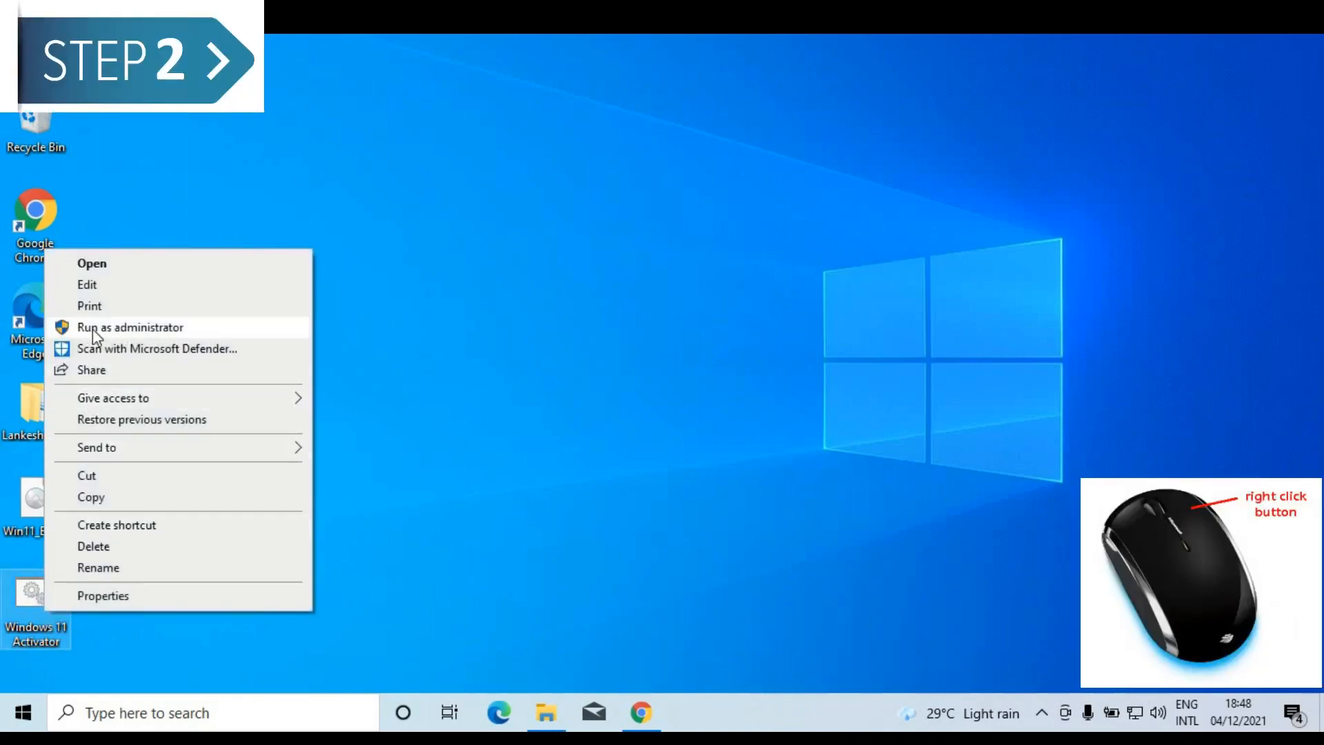
{"action": "left_click", "coordinate": [126, 328]}
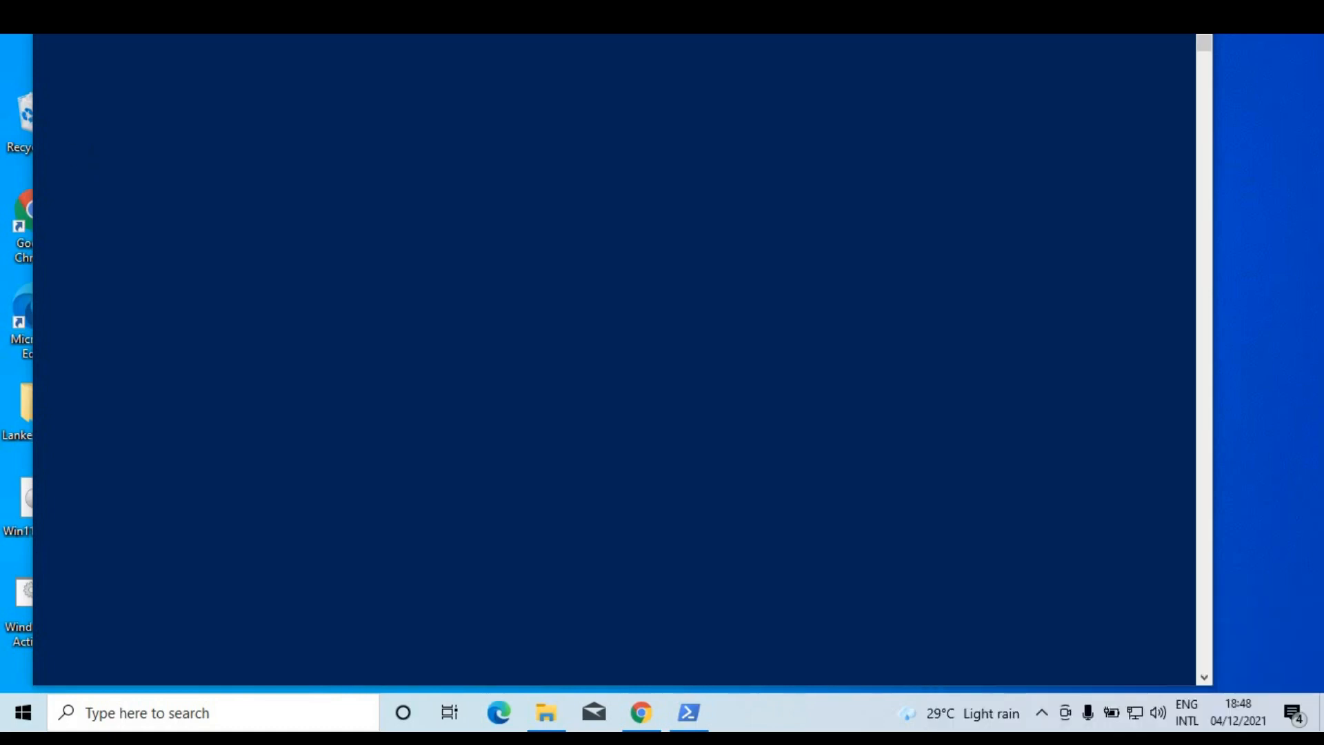
{"action": "key", "text": "Return"}
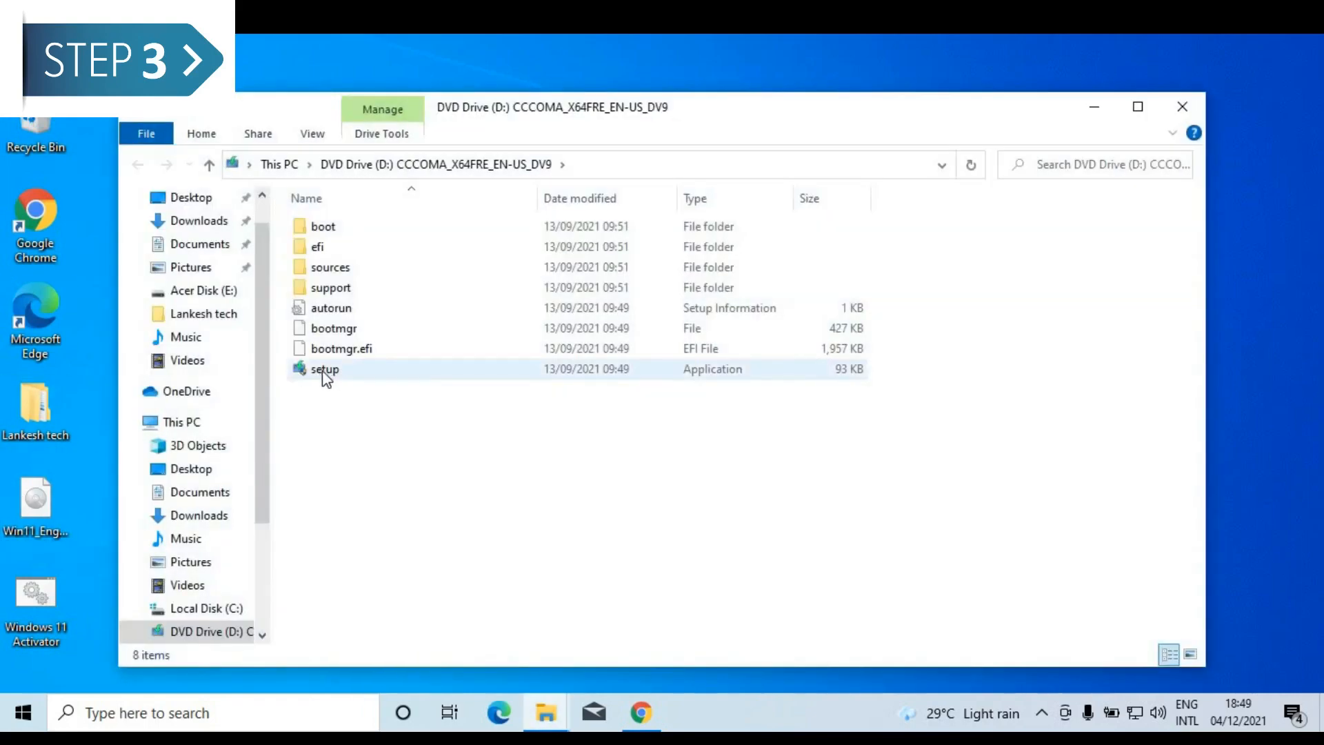
Launch setup from DVD Drive (D:) and continue past the Install Windows 11 page with its default update options.
{"action": "left_click", "coordinate": [330, 372]}
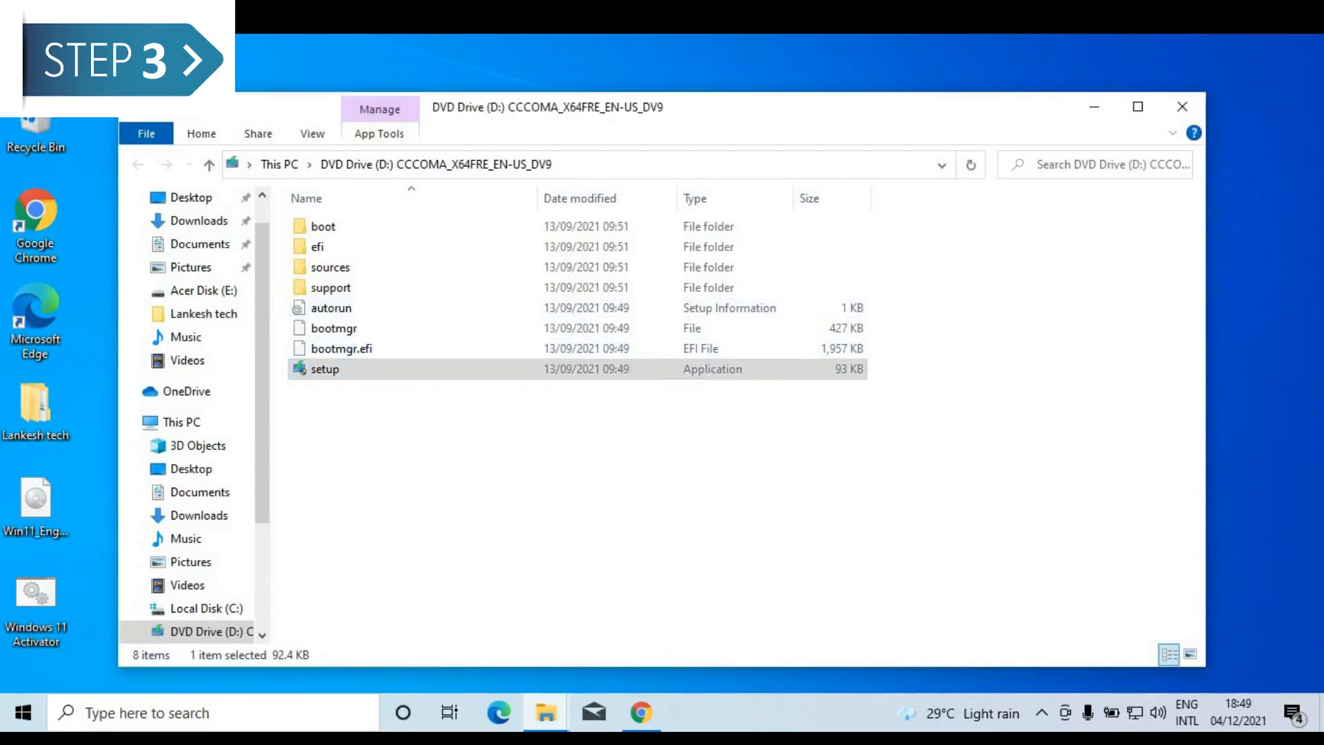
{"action": "left_click", "coordinate": [26, 133]}
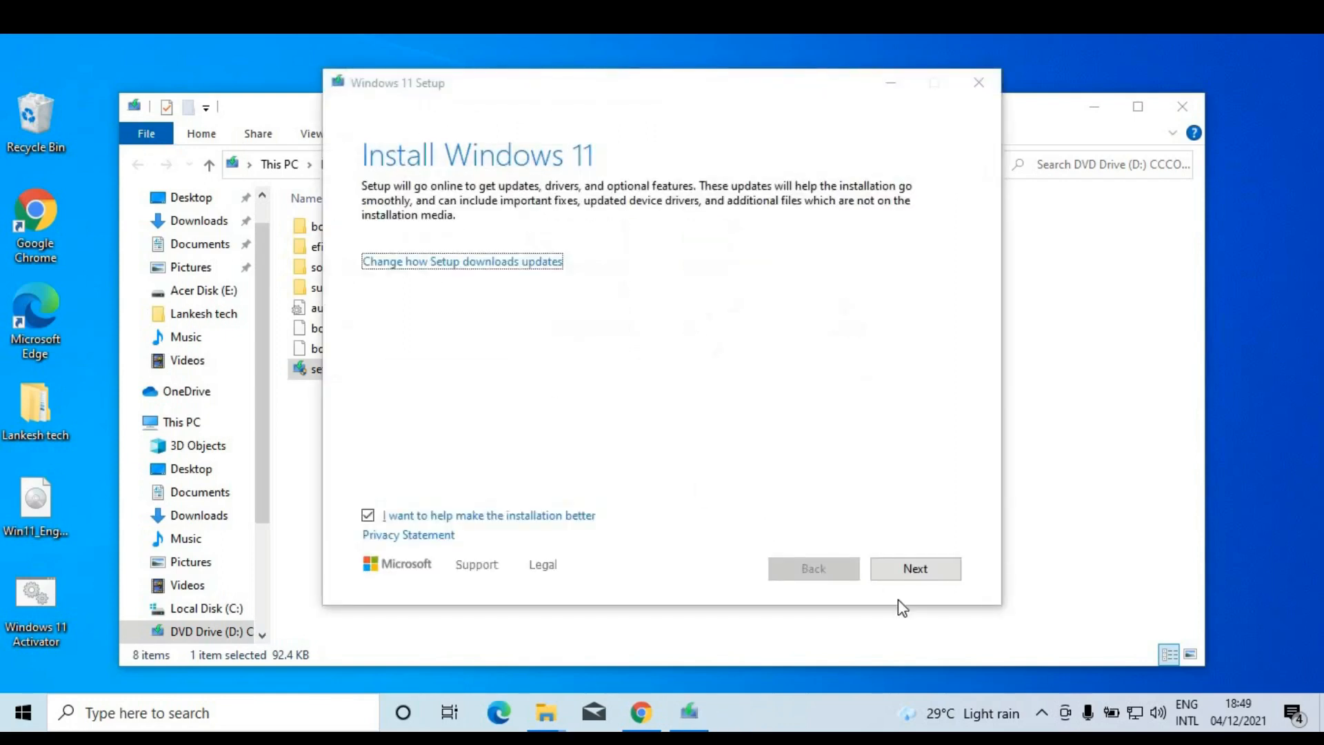
{"action": "left_click", "coordinate": [921, 571]}
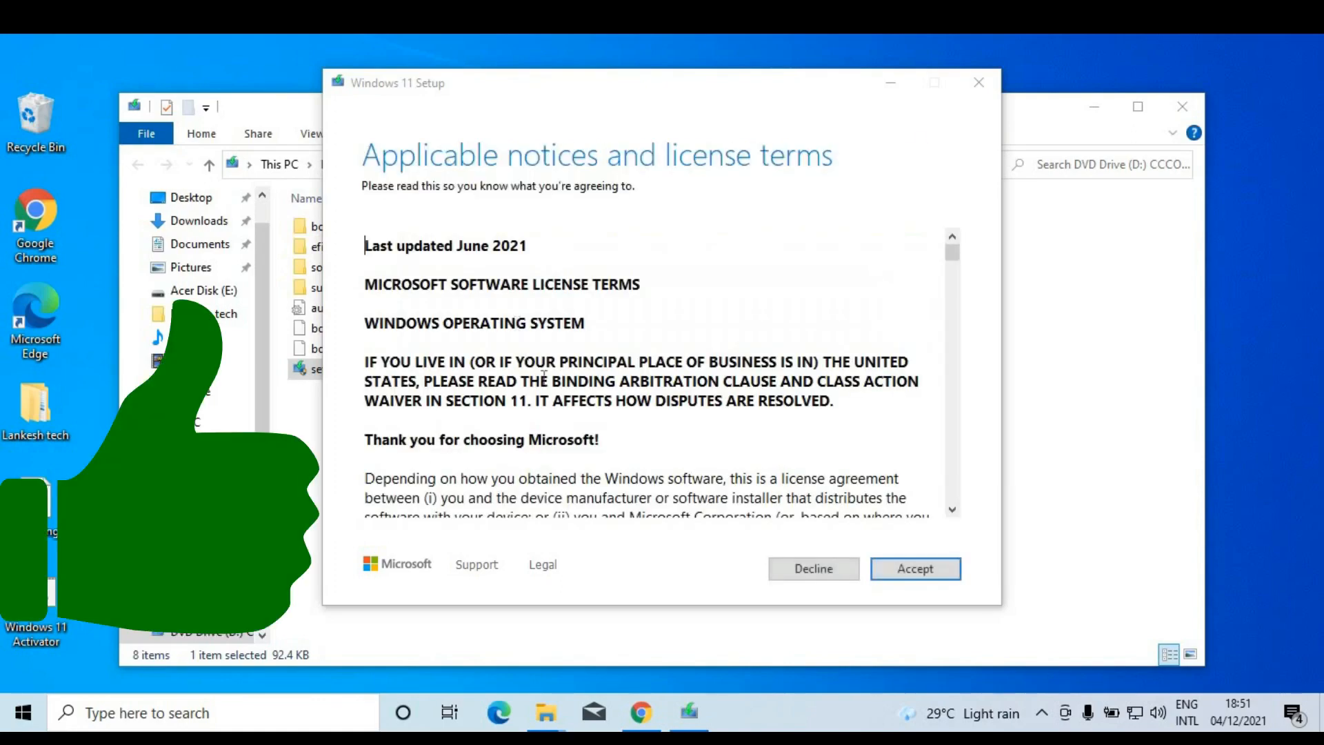
Read through the applicable notices and license terms in Windows 11 Setup and accept them.
{"action": "scroll", "coordinate": [907, 441], "scroll_direction": "down", "scroll_amount": 12}
{"action": "scroll", "coordinate": [921, 458], "scroll_direction": "down", "scroll_amount": 2}
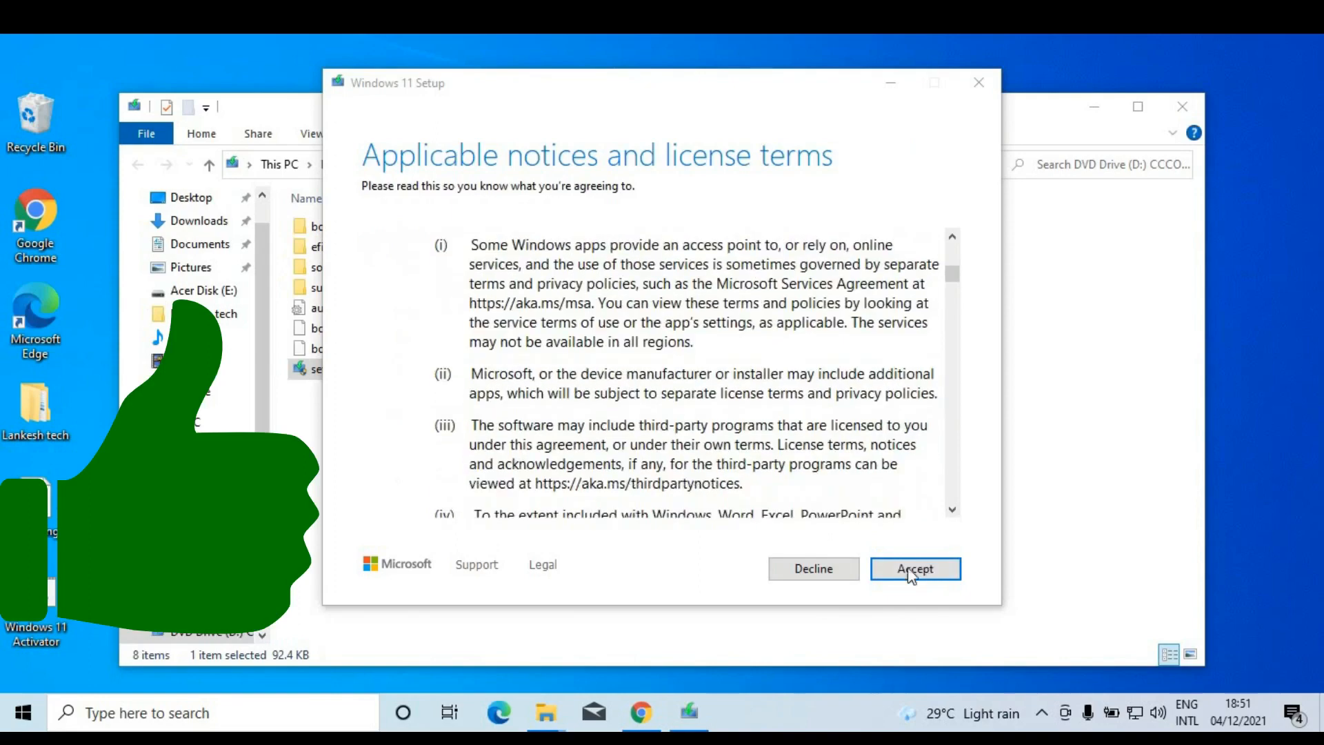
{"action": "scroll", "coordinate": [919, 467], "scroll_direction": "down", "scroll_amount": 2}
{"action": "scroll", "coordinate": [921, 470], "scroll_direction": "down", "scroll_amount": 10}
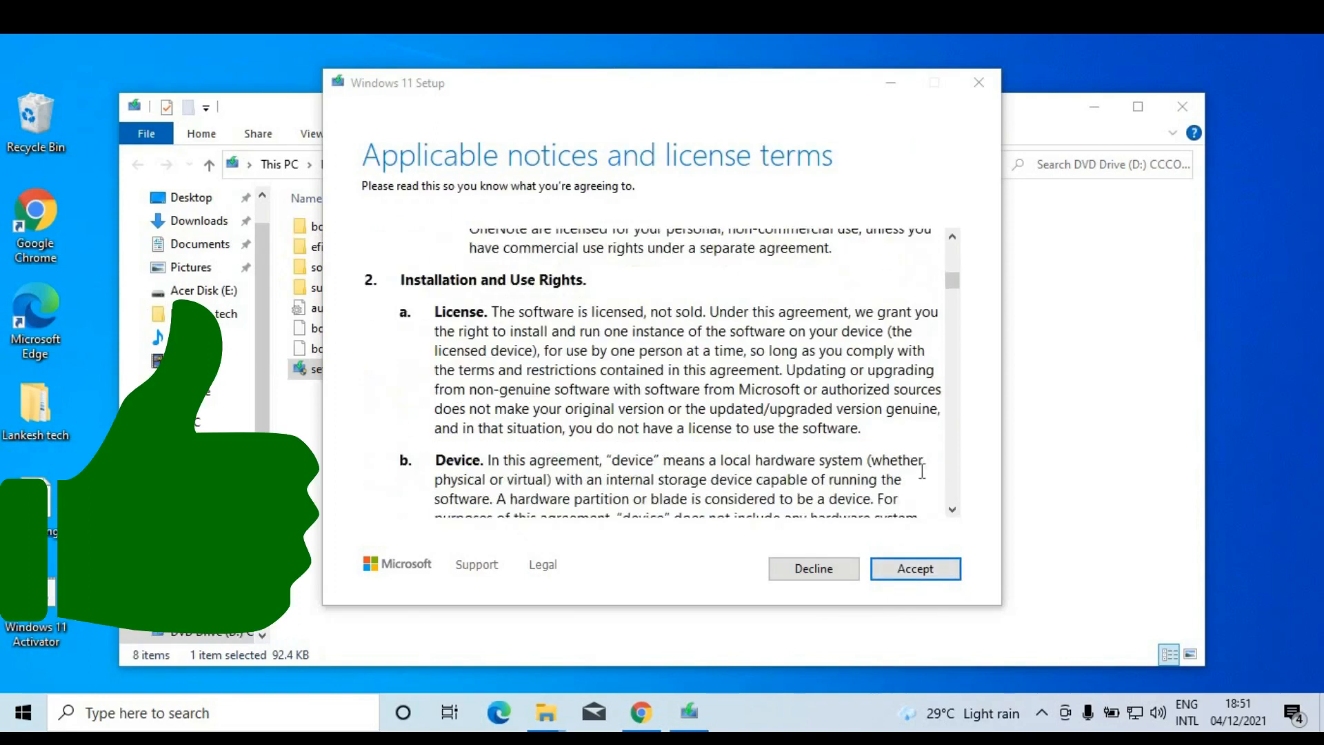
{"action": "scroll", "coordinate": [921, 471], "scroll_direction": "down", "scroll_amount": 12}
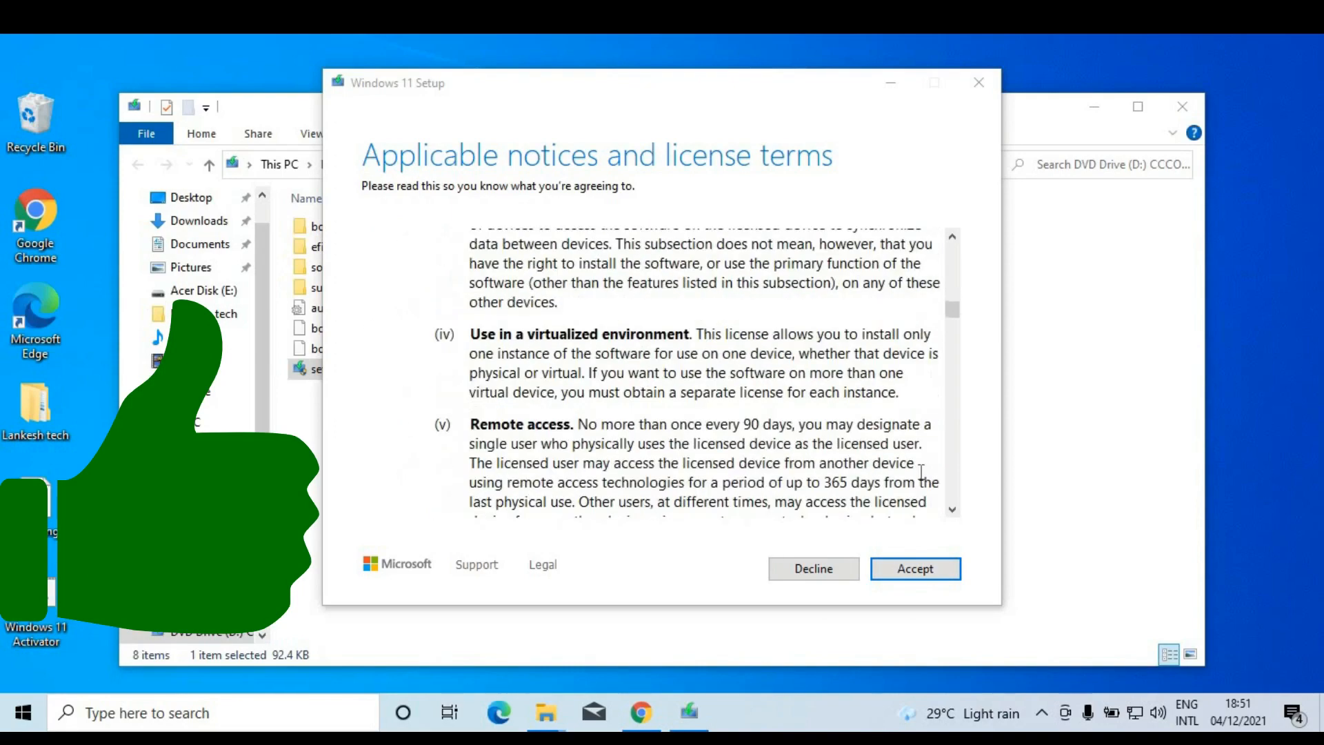
{"action": "scroll", "coordinate": [920, 473], "scroll_direction": "down", "scroll_amount": 15}
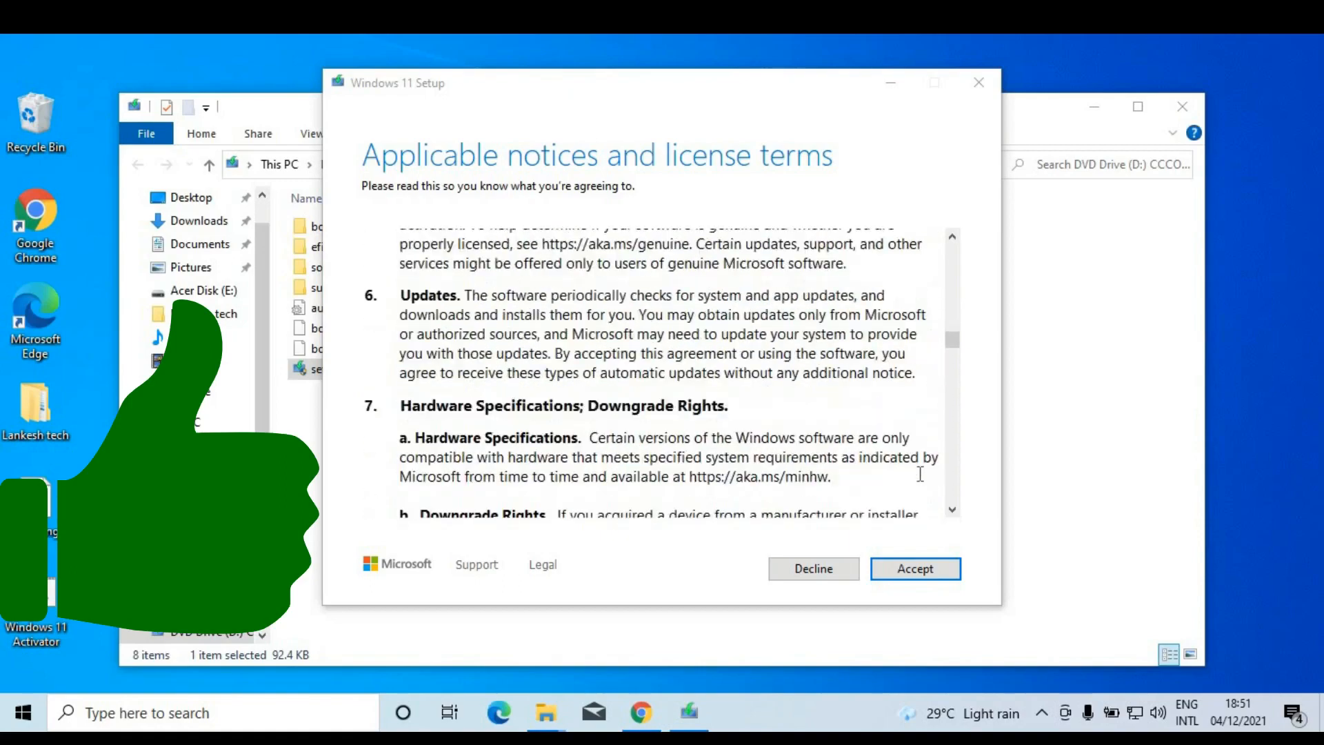
{"action": "scroll", "coordinate": [920, 473], "scroll_direction": "down", "scroll_amount": 15}
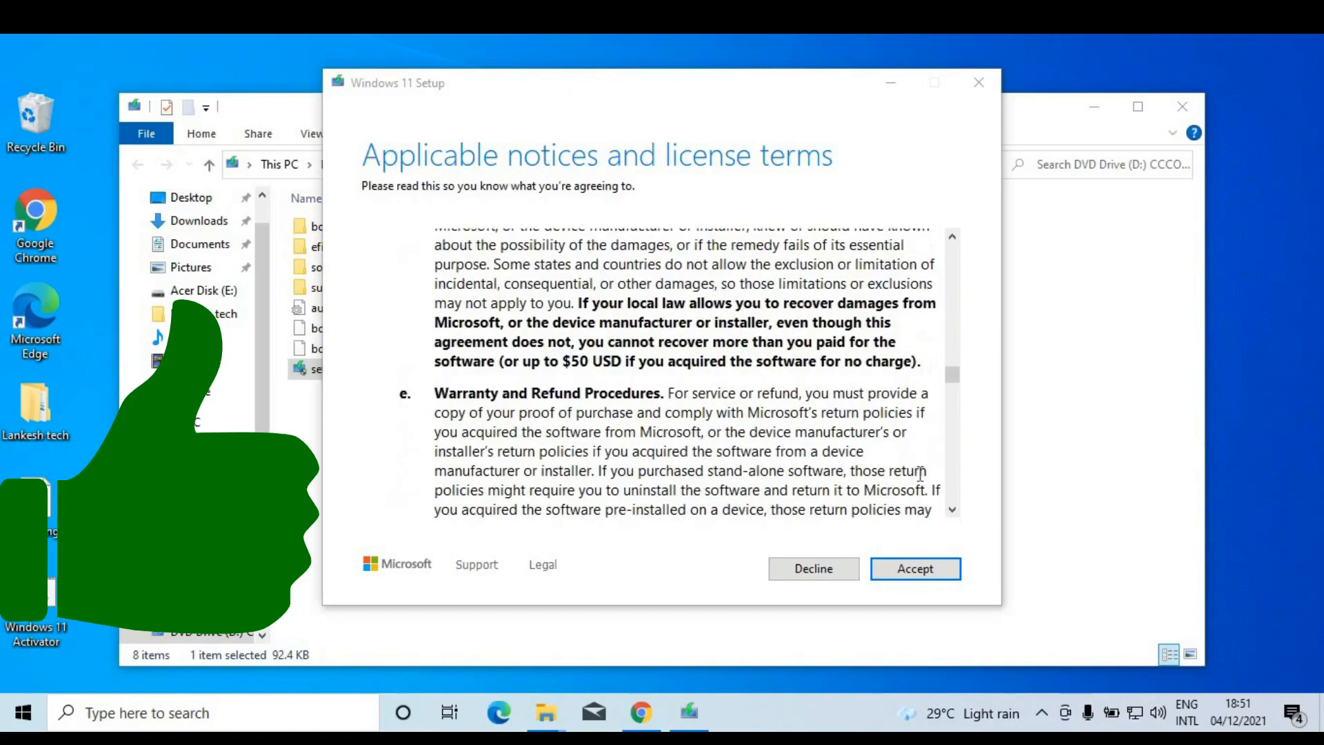
{"action": "scroll", "coordinate": [920, 473], "scroll_direction": "down", "scroll_amount": 15}
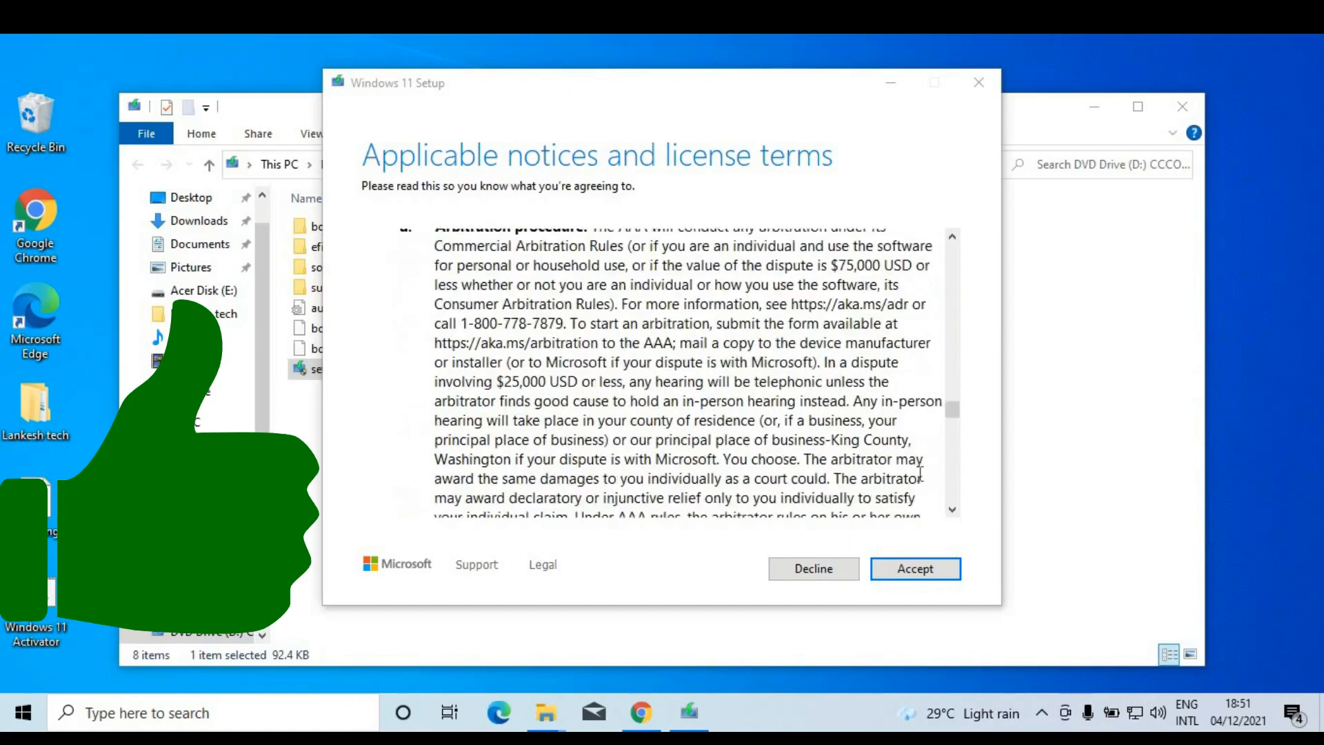
{"action": "scroll", "coordinate": [919, 473], "scroll_direction": "down", "scroll_amount": 15}
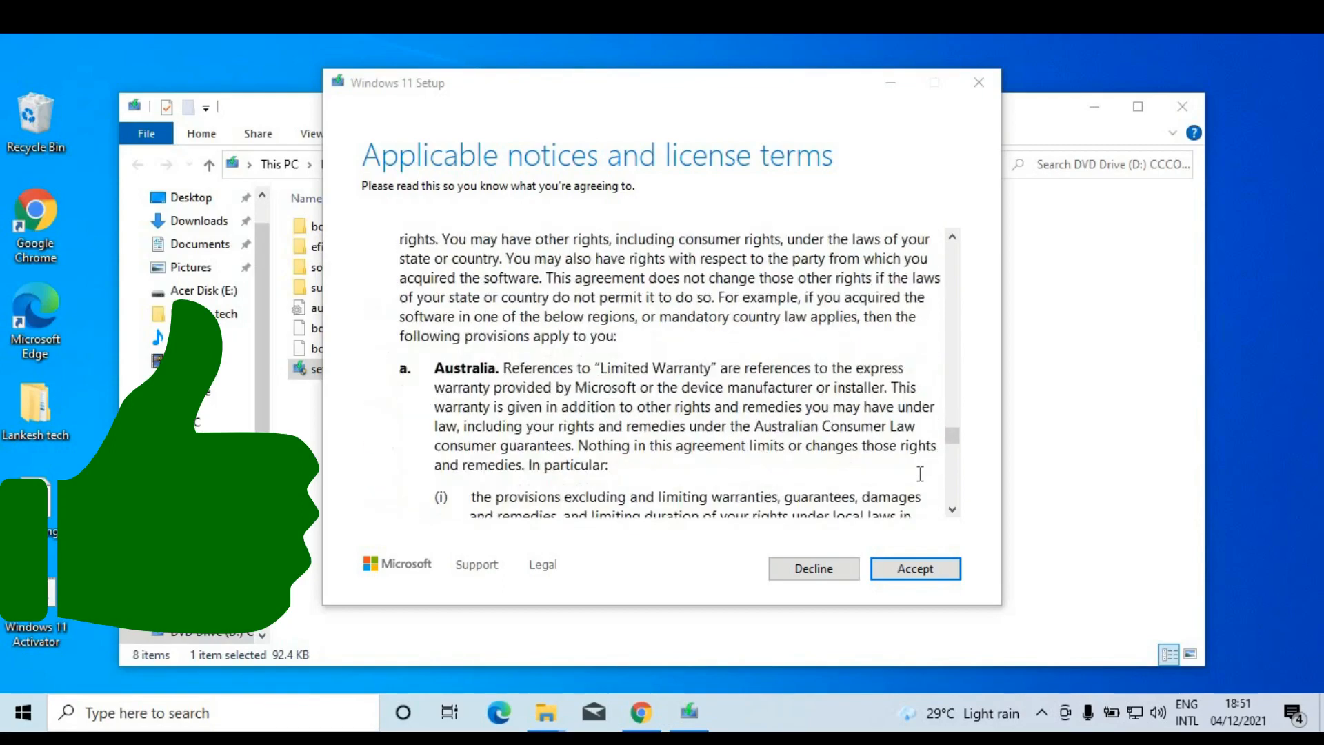
{"action": "scroll", "coordinate": [920, 473], "scroll_direction": "down", "scroll_amount": 8}
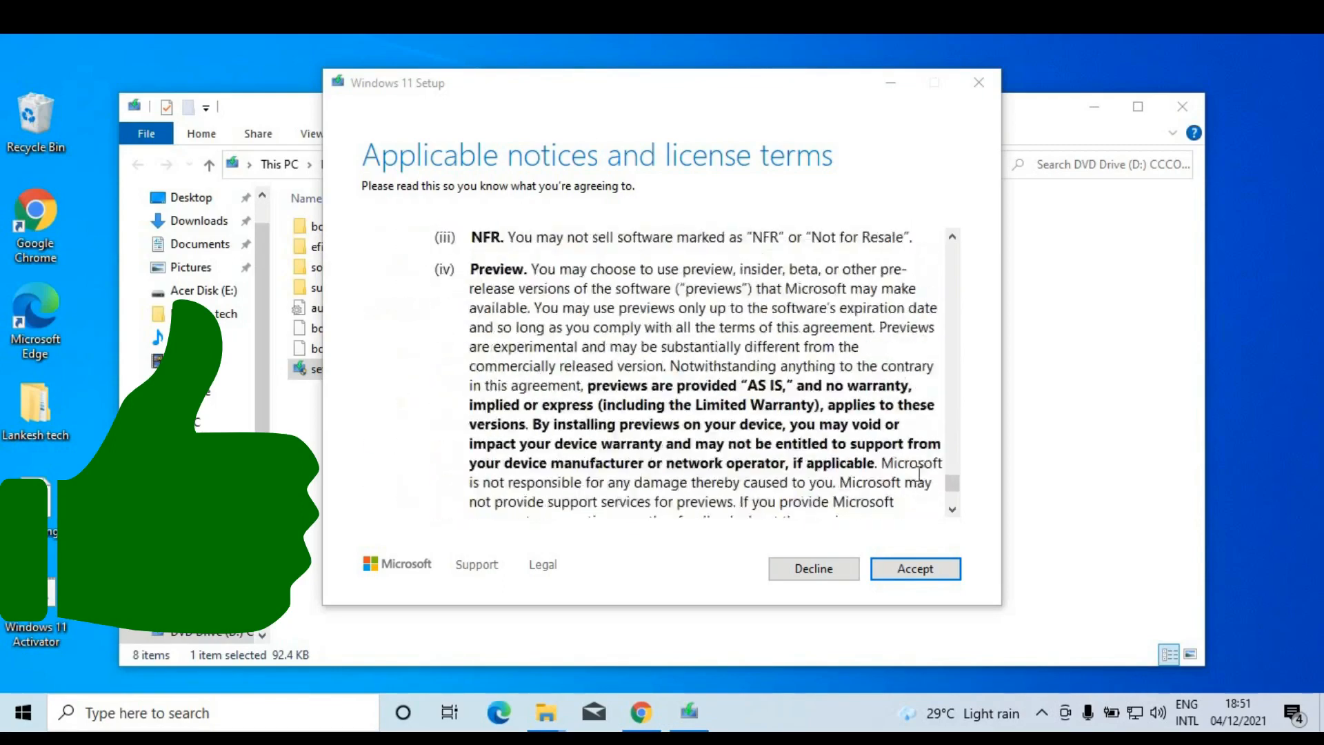
{"action": "left_click", "coordinate": [910, 568]}
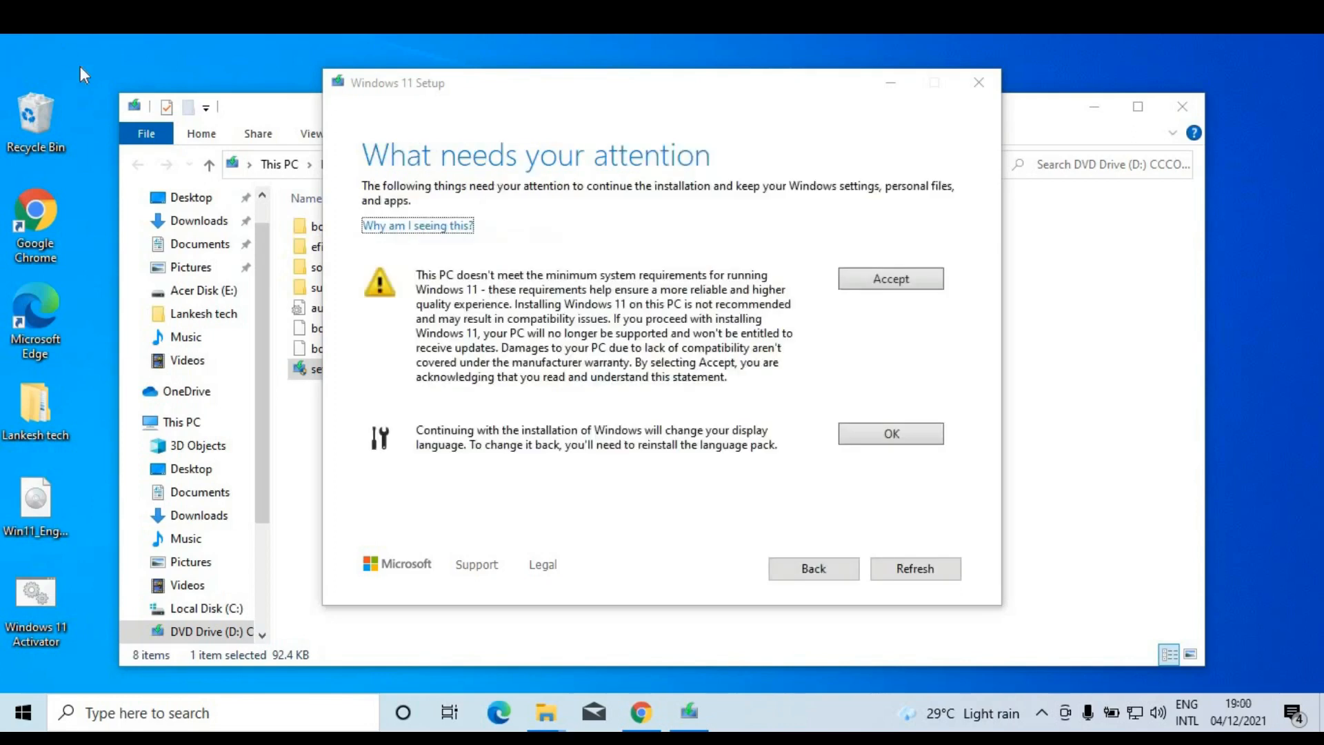
Acknowledge the system requirements and display language notices, and install Windows 11 Home keeping personal files and apps.
{"action": "left_click", "coordinate": [859, 286]}
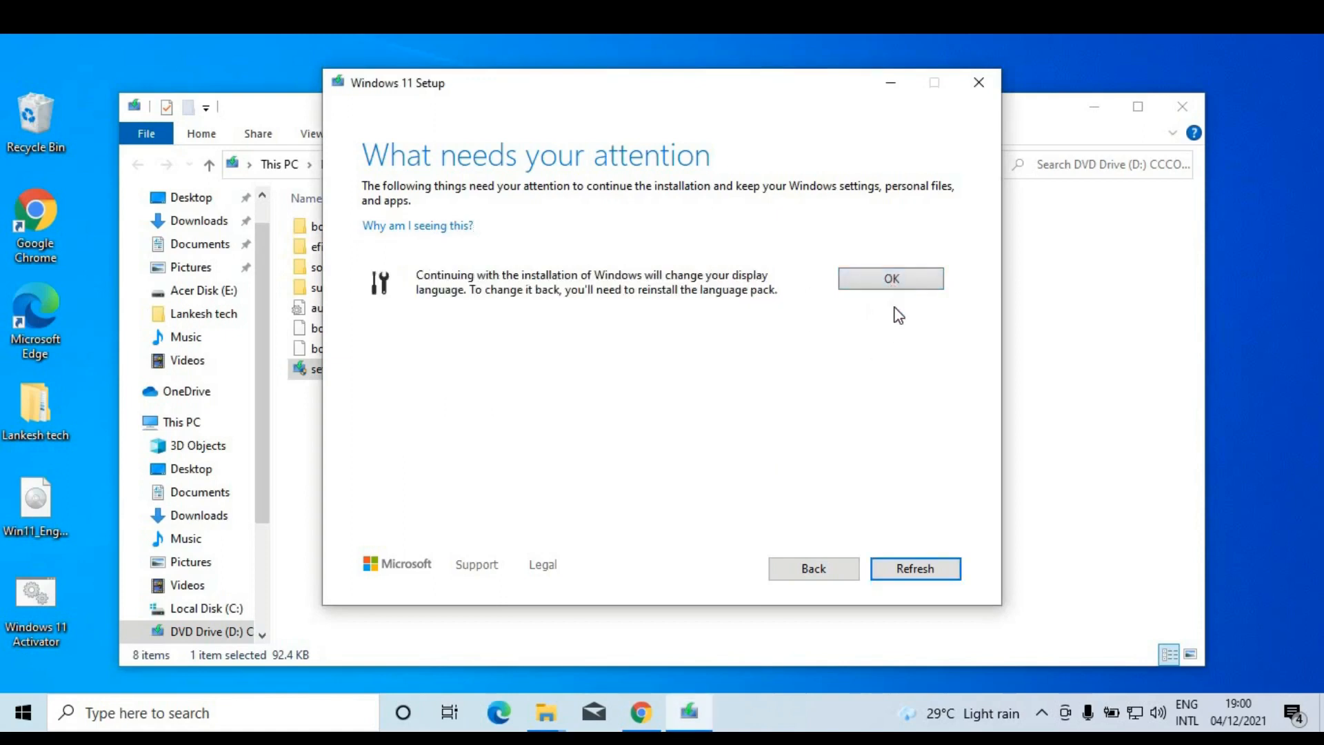
{"action": "left_click", "coordinate": [873, 274]}
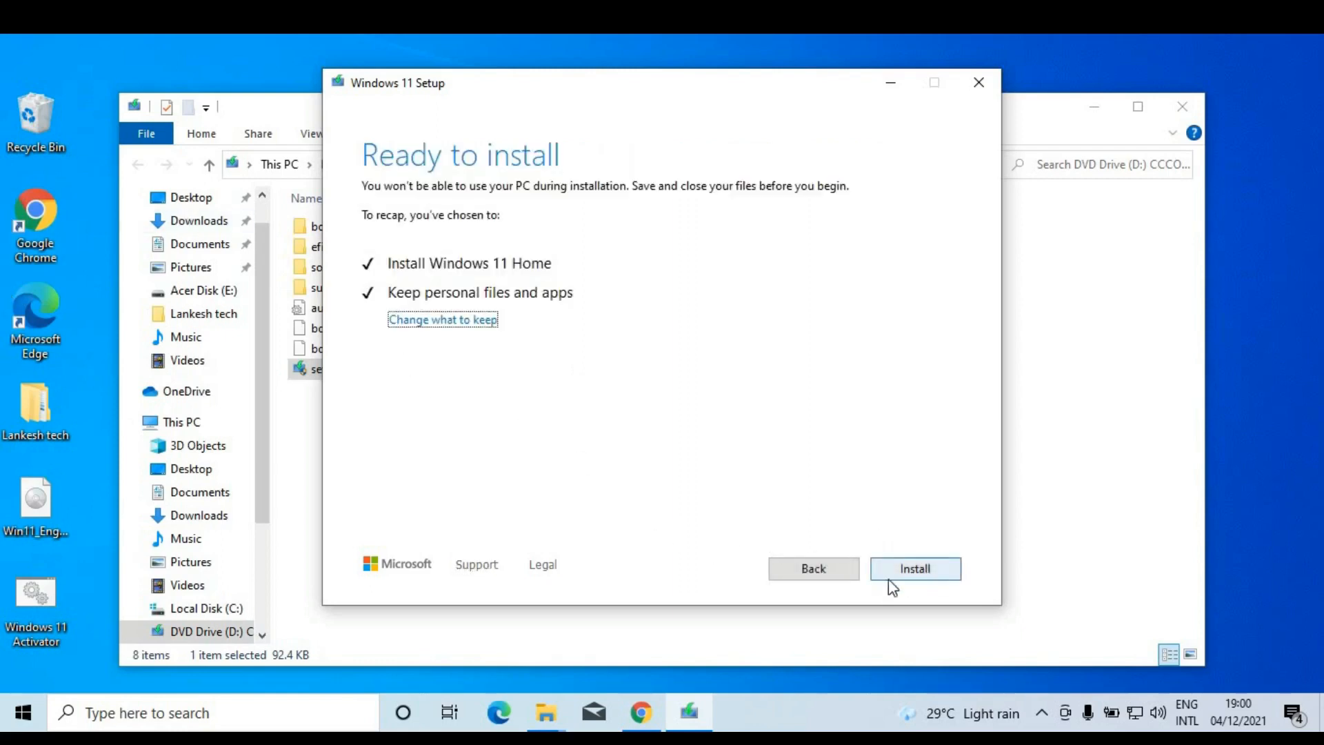
{"action": "left_click", "coordinate": [916, 569]}
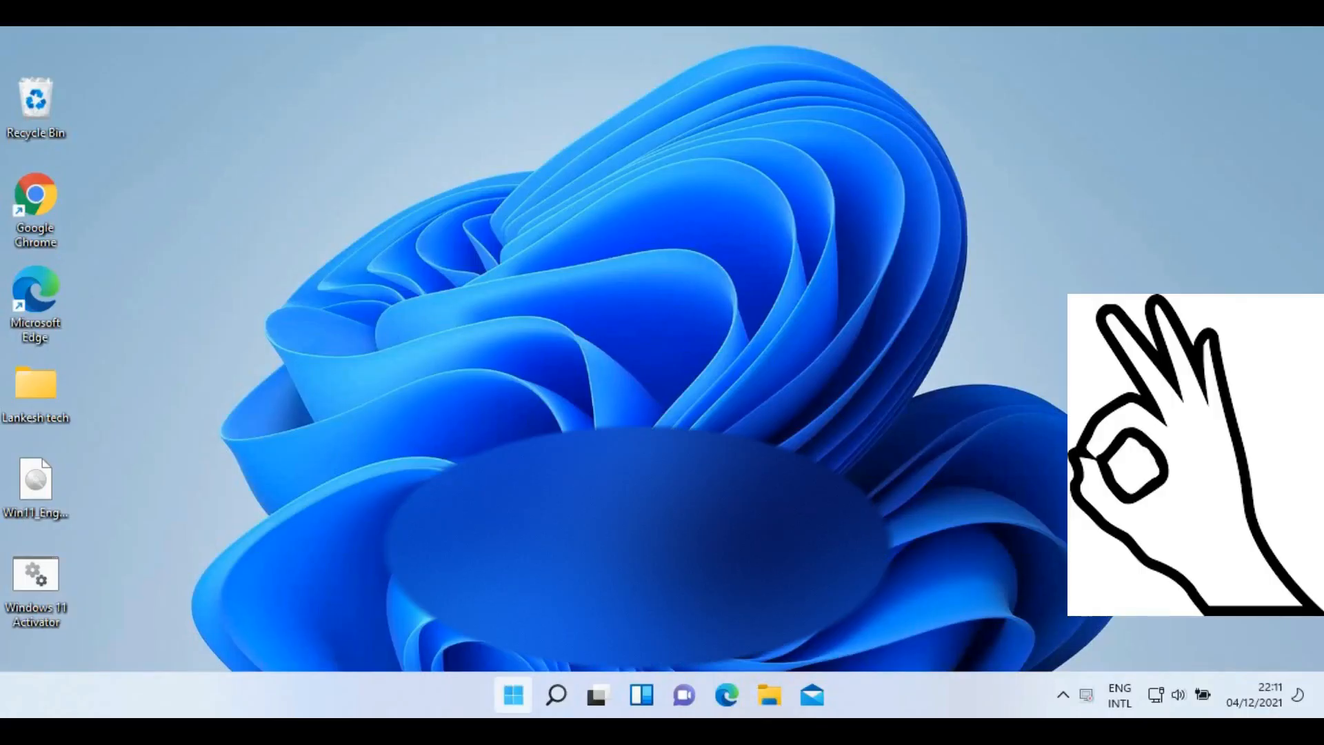
Look at the Start menu and the date flyout on the new Windows 11 desktop.
{"action": "left_click", "coordinate": [513, 696]}
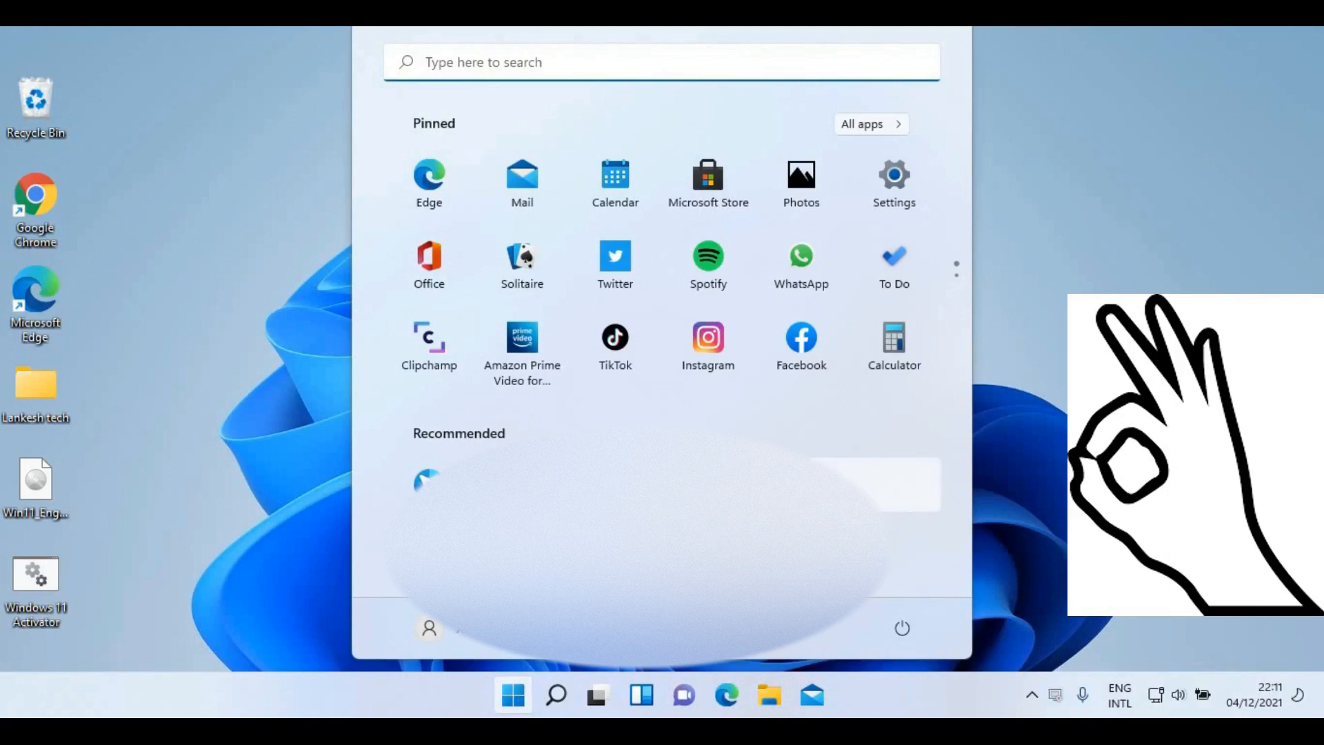
{"action": "left_click", "coordinate": [1216, 598]}
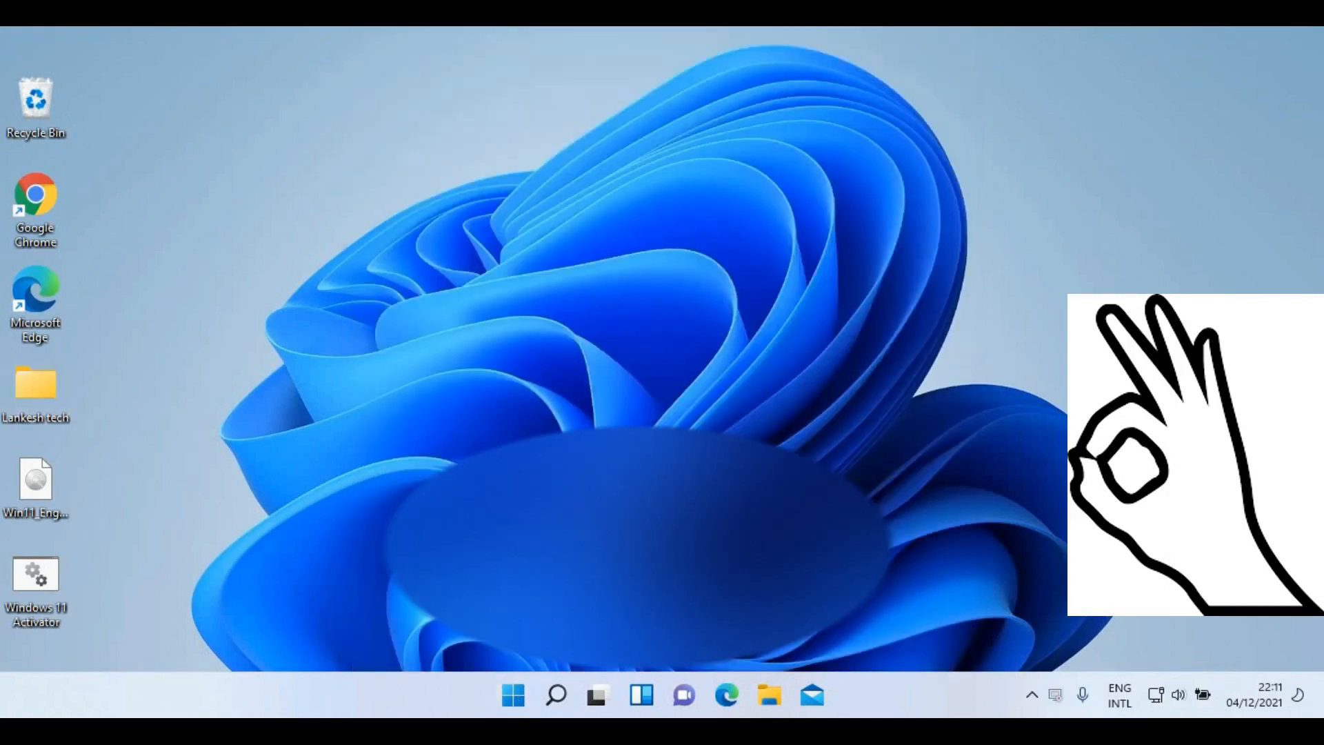
{"action": "left_click", "coordinate": [1256, 711]}
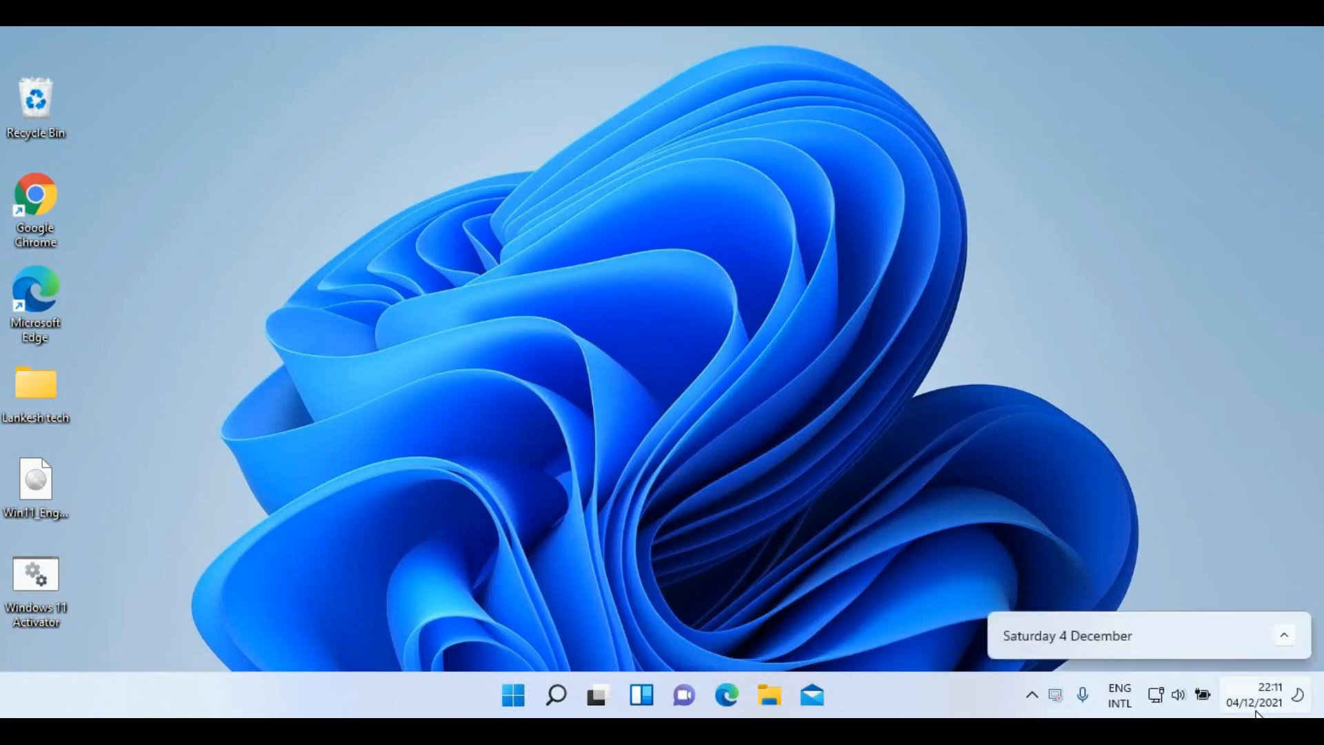
Look at the quick settings flyout and the virtual desktops overview, and return to the desktop.
{"action": "left_click", "coordinate": [1170, 700]}
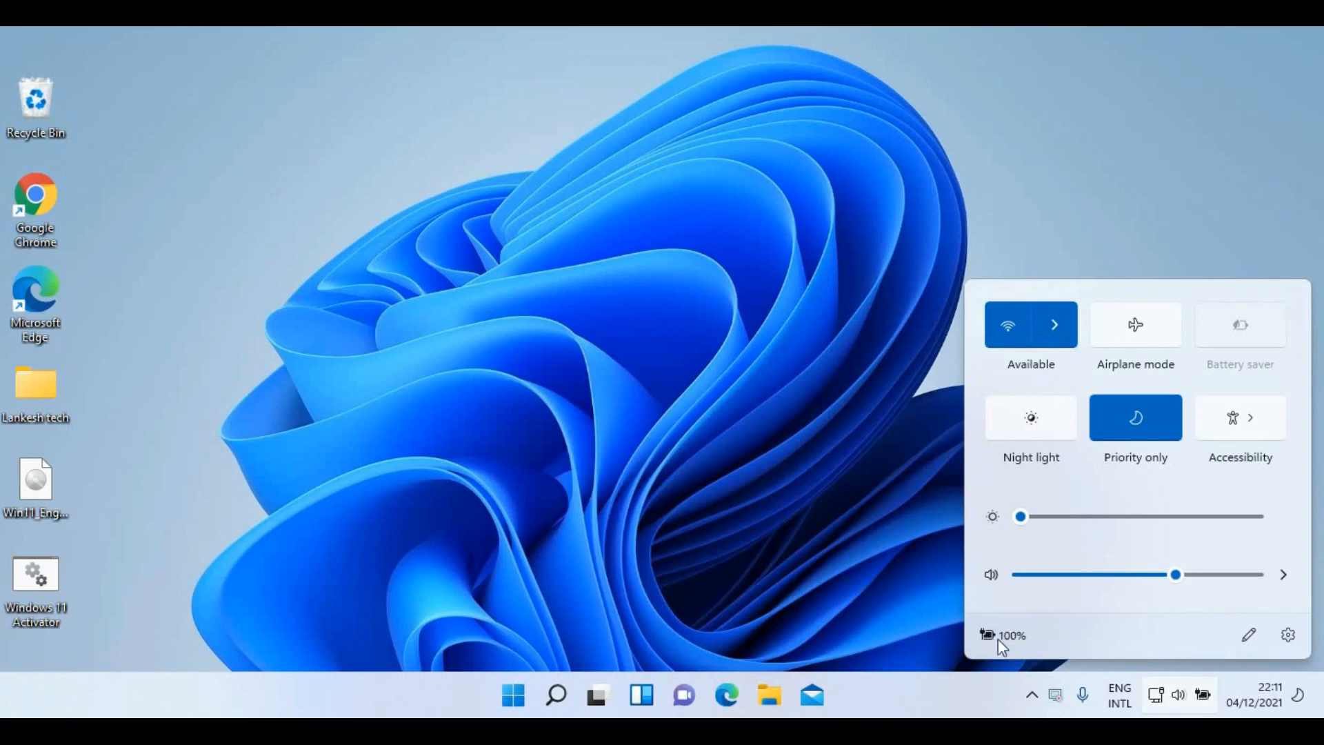
{"action": "left_click", "coordinate": [852, 618]}
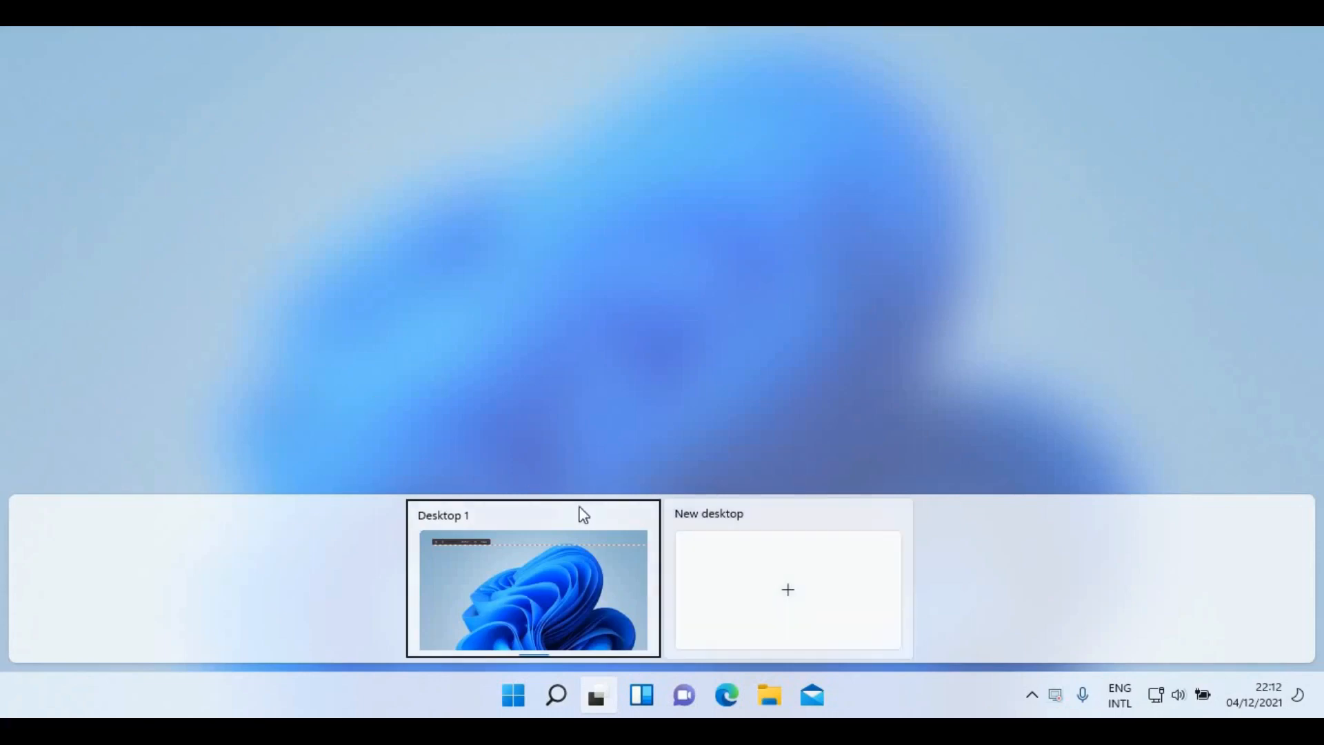
{"action": "left_click", "coordinate": [573, 313]}
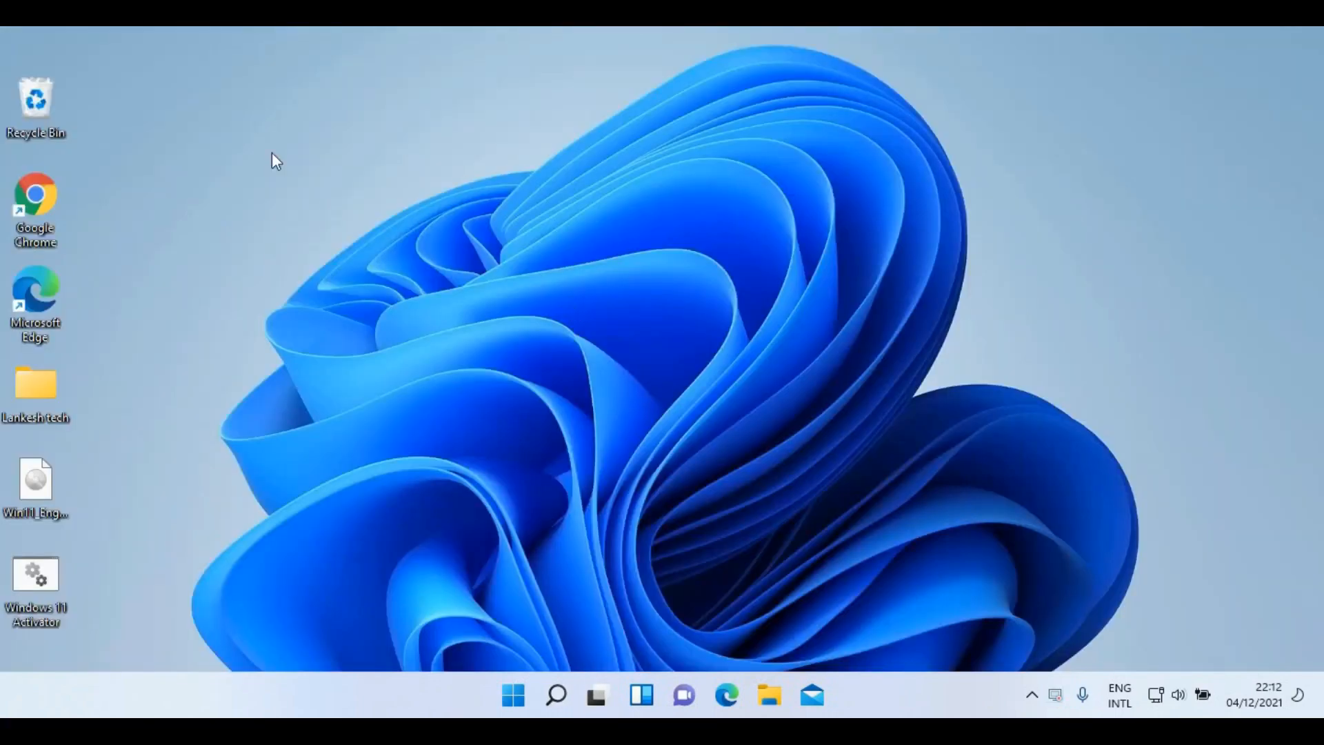
Look through the full list of installed apps in the Start menu and close it.
{"action": "left_click", "coordinate": [521, 710]}
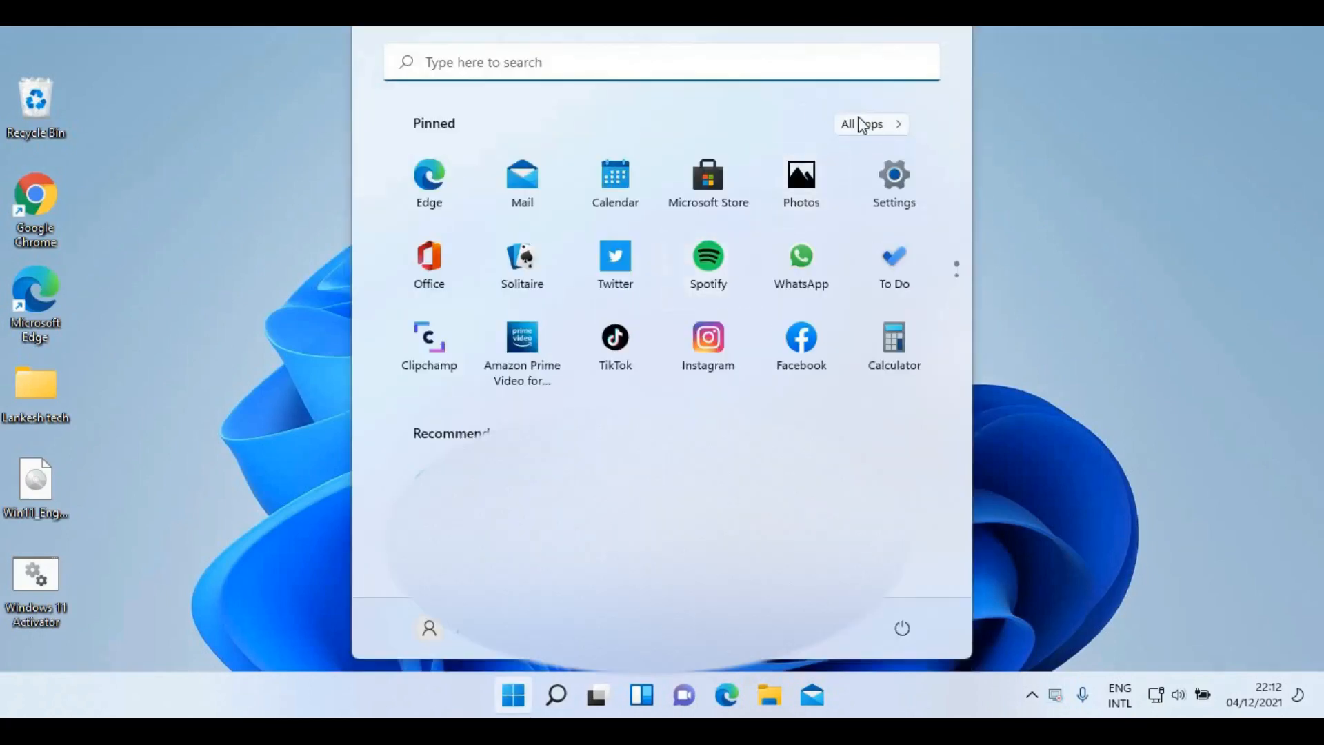
{"action": "left_click", "coordinate": [867, 126]}
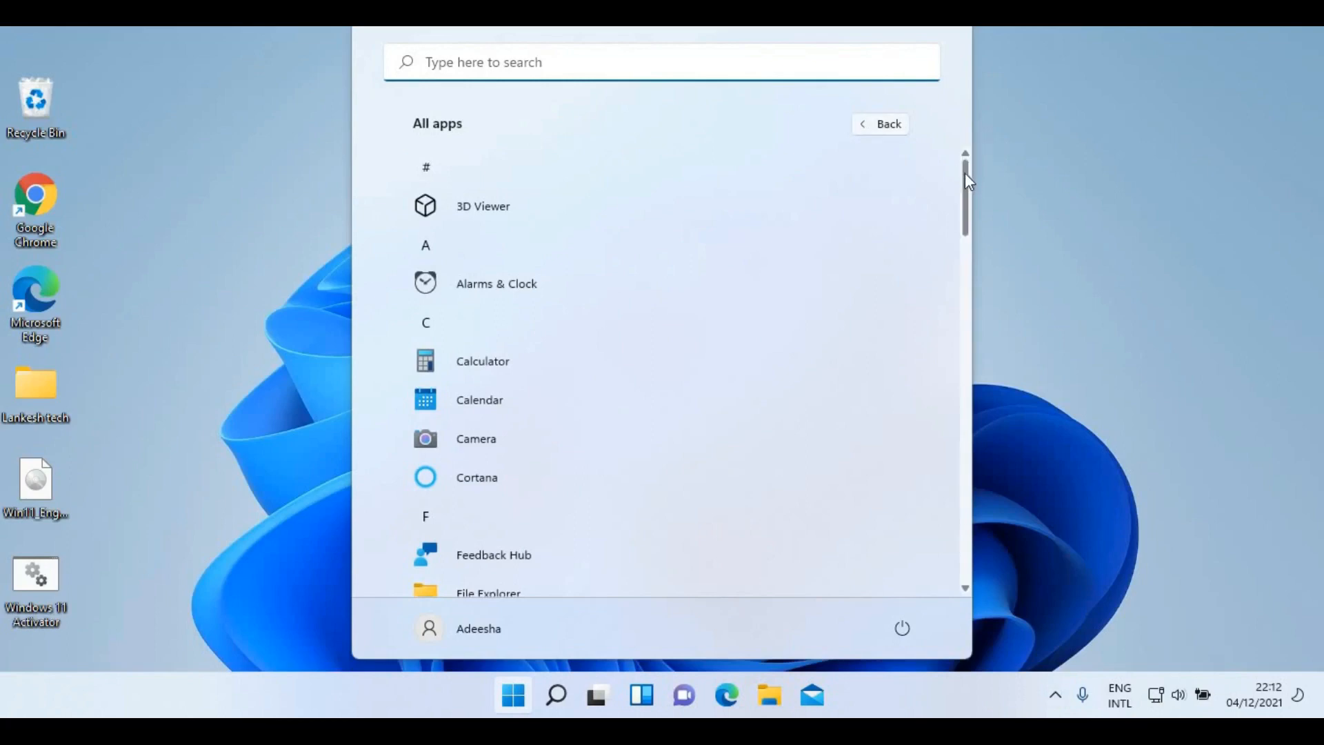
{"action": "left_click_drag", "start_coordinate": [967, 198], "coordinate": [1034, 164]}
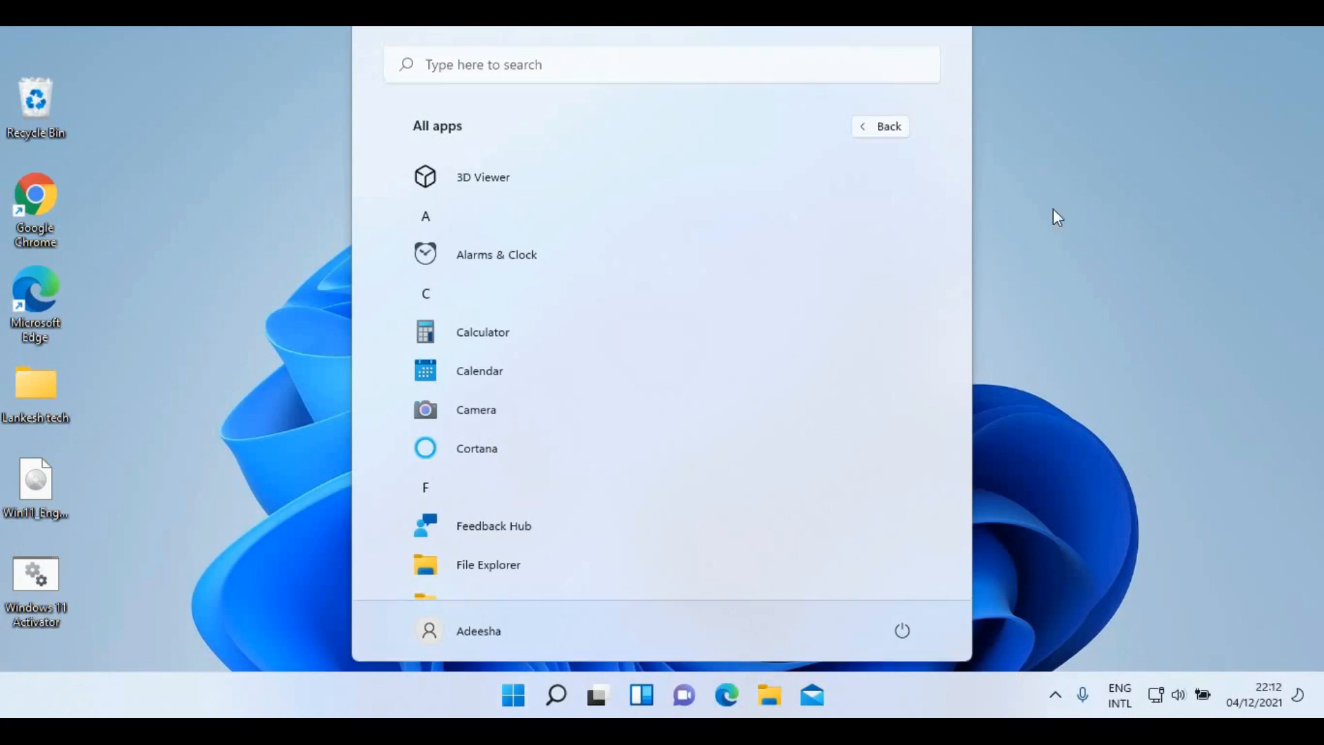
{"action": "left_click", "coordinate": [1055, 213]}
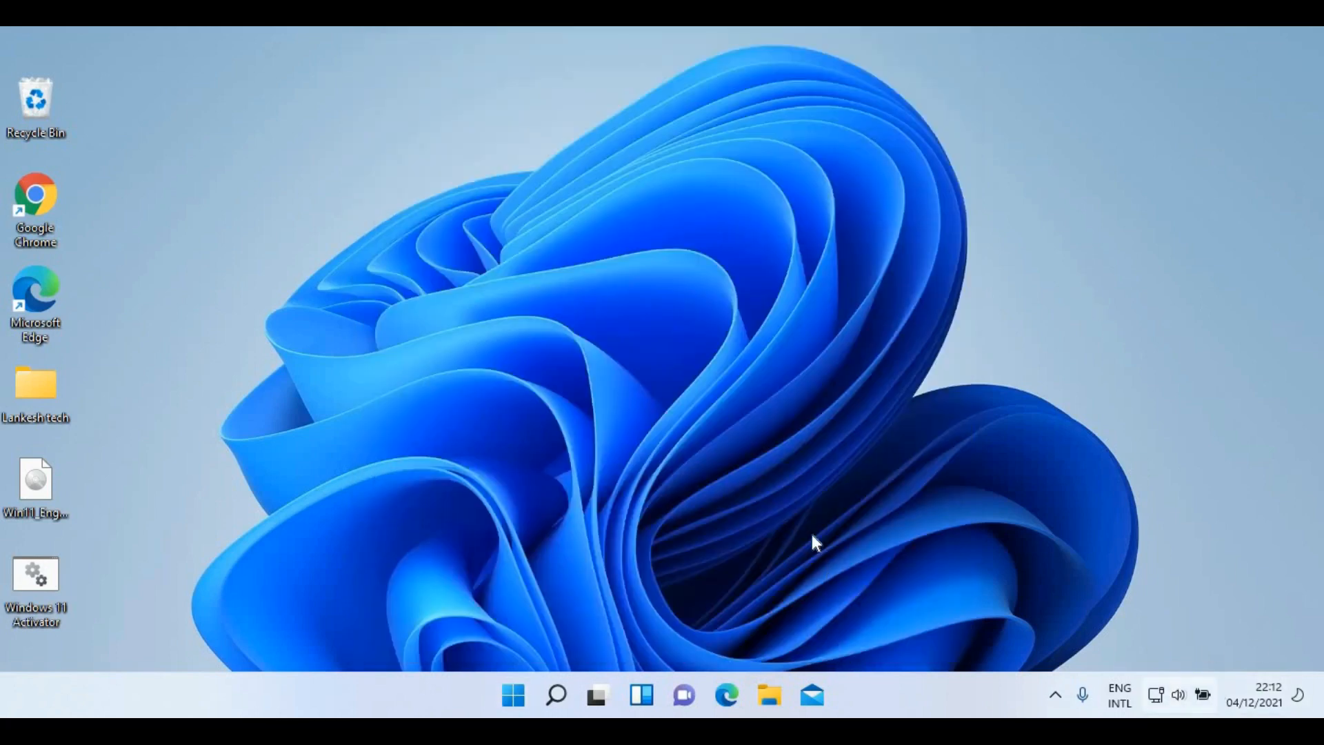